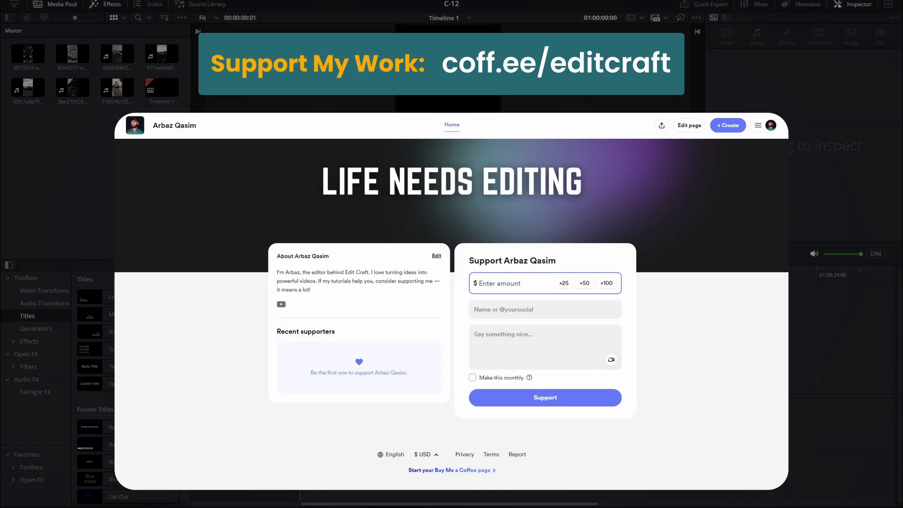
Choose a $50 support amount, enter the supporter's name, and move to the message box.
click(584, 284)
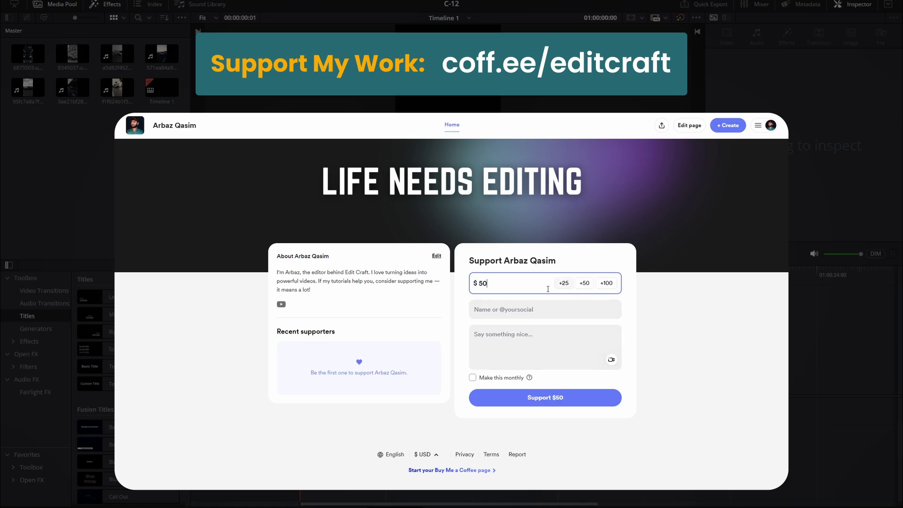
click(516, 313)
text(arbazqasim)
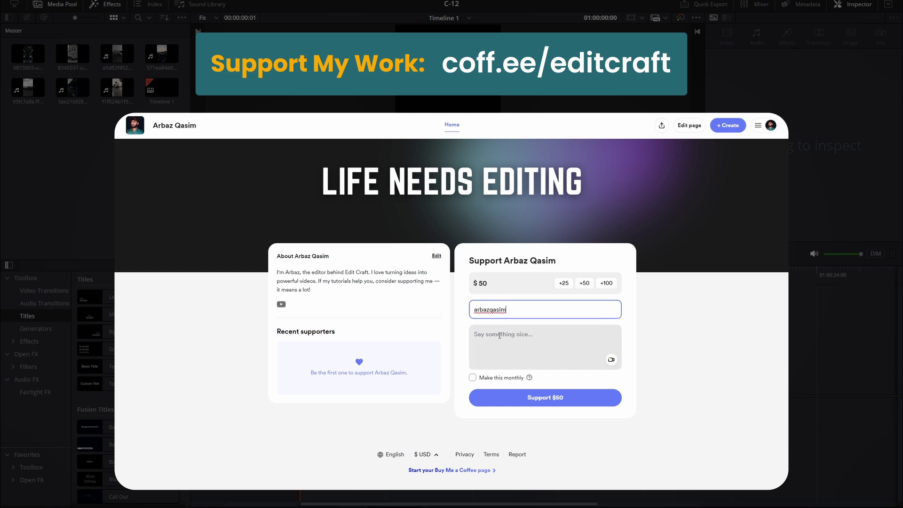
click(499, 335)
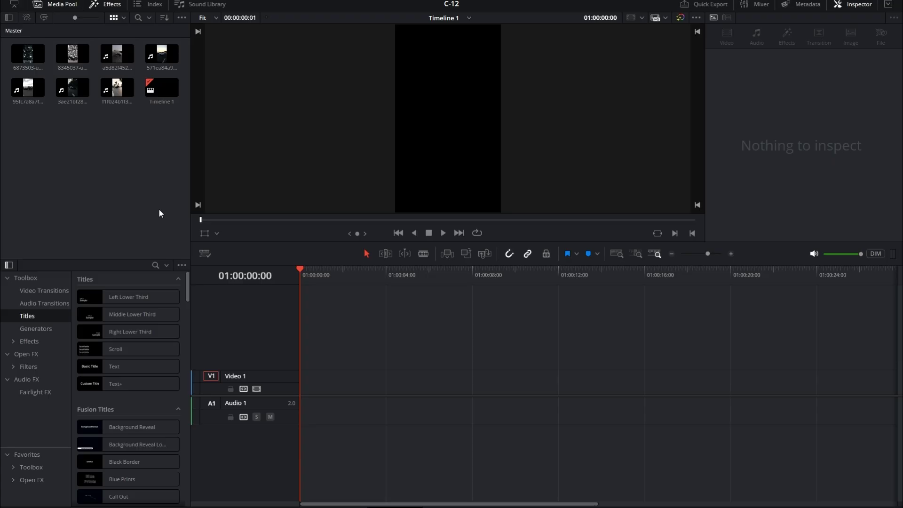
Put clip 6873503 on Video 1, mark 01:00:08:00, and drag its end toward it.
mouse_move(27, 54)
mouse_down()
mouse_move(321, 368)
mouse_move(308, 376)
mouse_up()
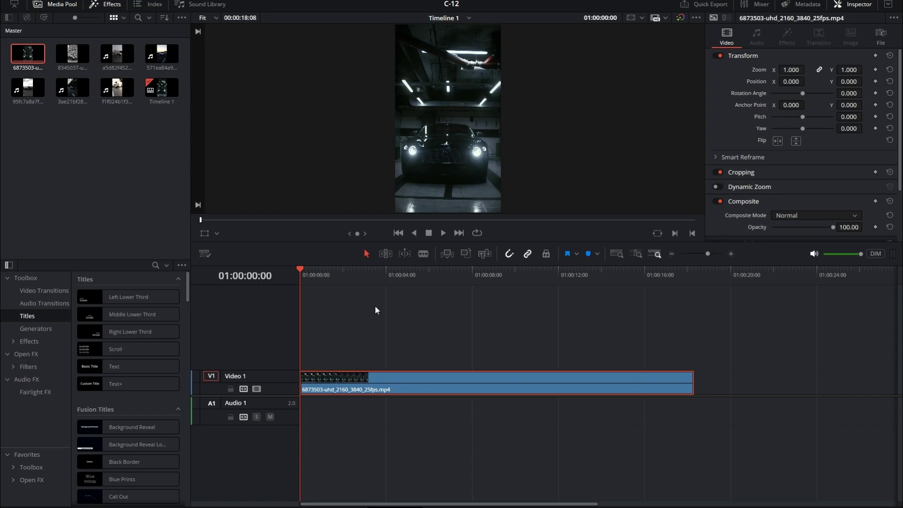
drag(441, 281, 472, 280)
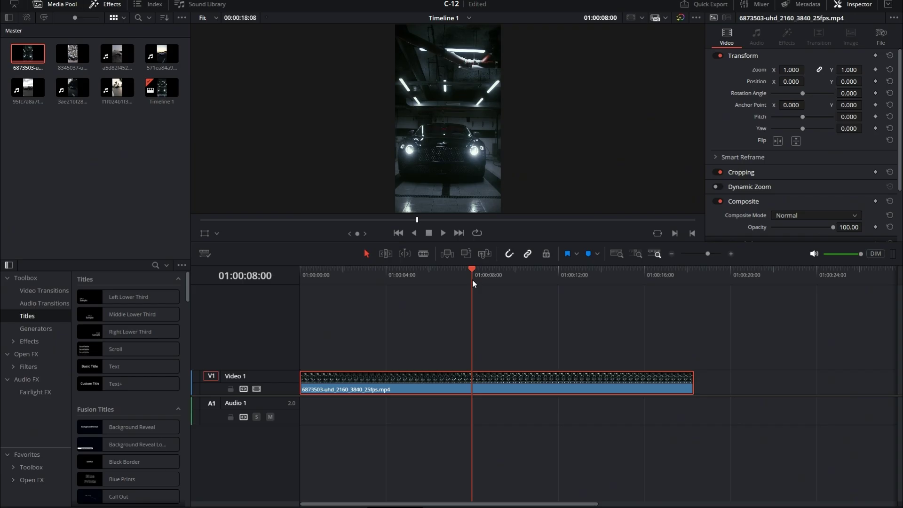
click(492, 316)
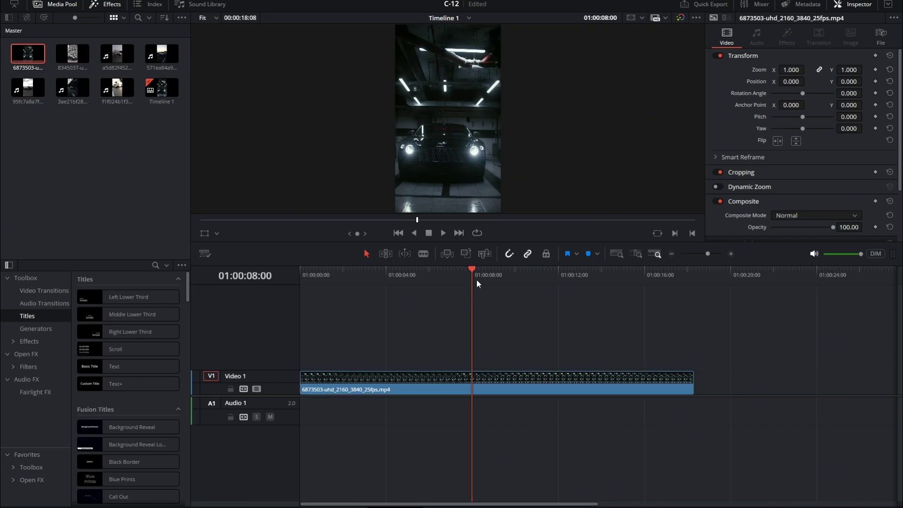
key(m)
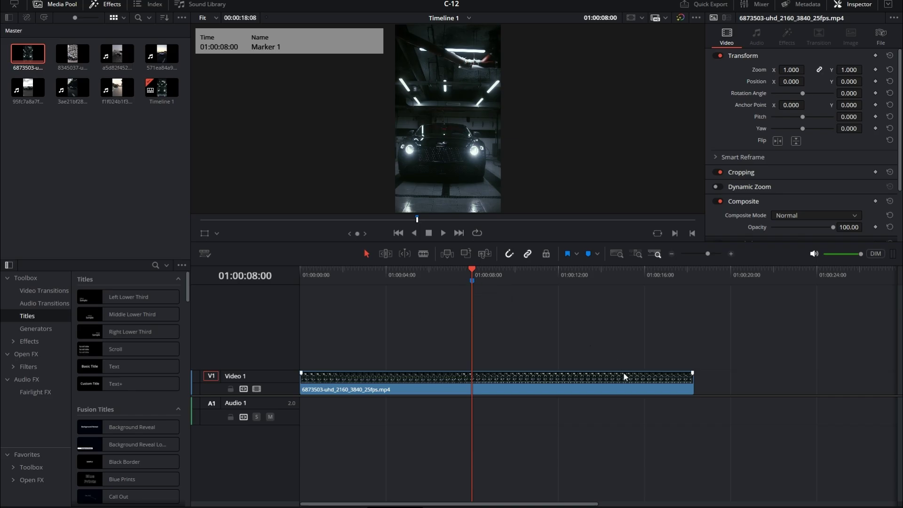
drag(690, 382, 472, 376)
Trim the car clip to the 8-second marker and convert it into Fusion Clip 1.
click(364, 276)
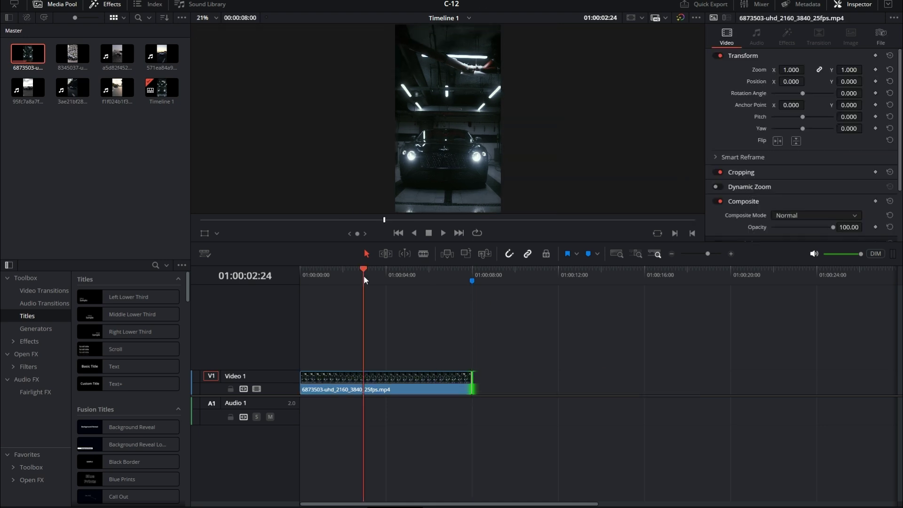
click(376, 382)
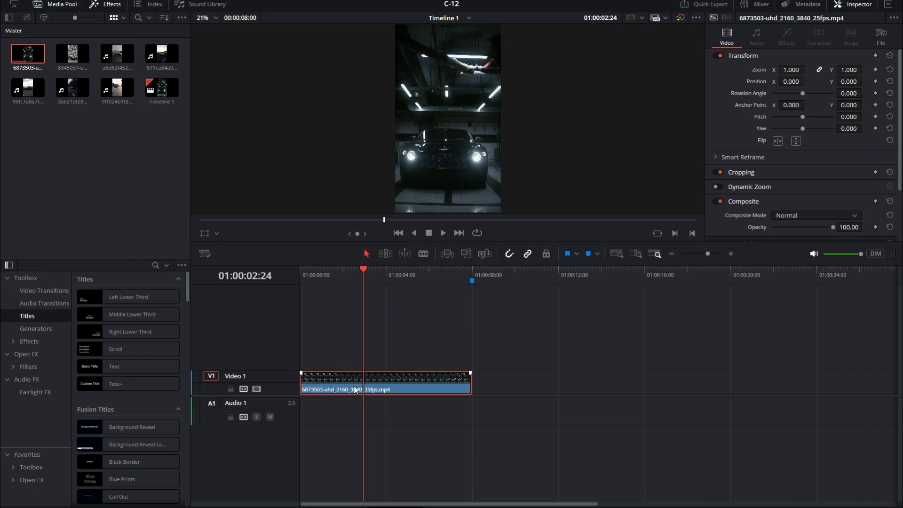
right_click(359, 380)
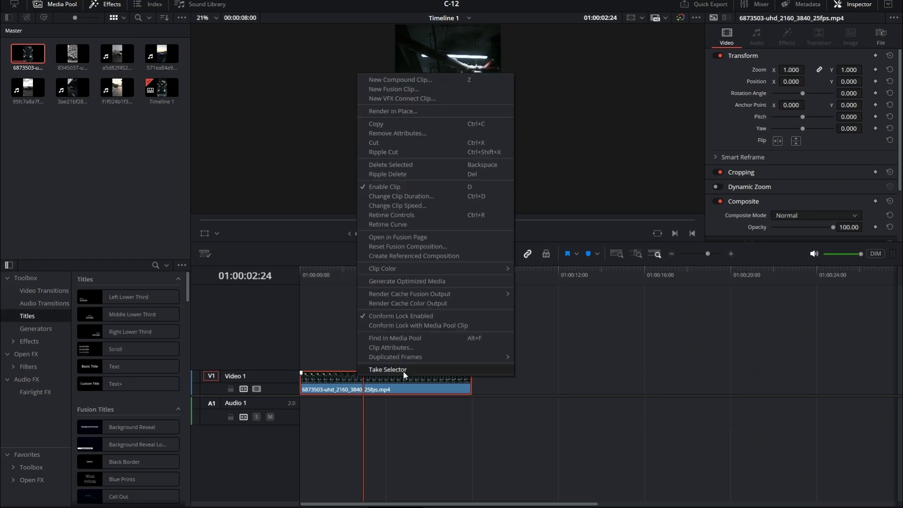
click(394, 90)
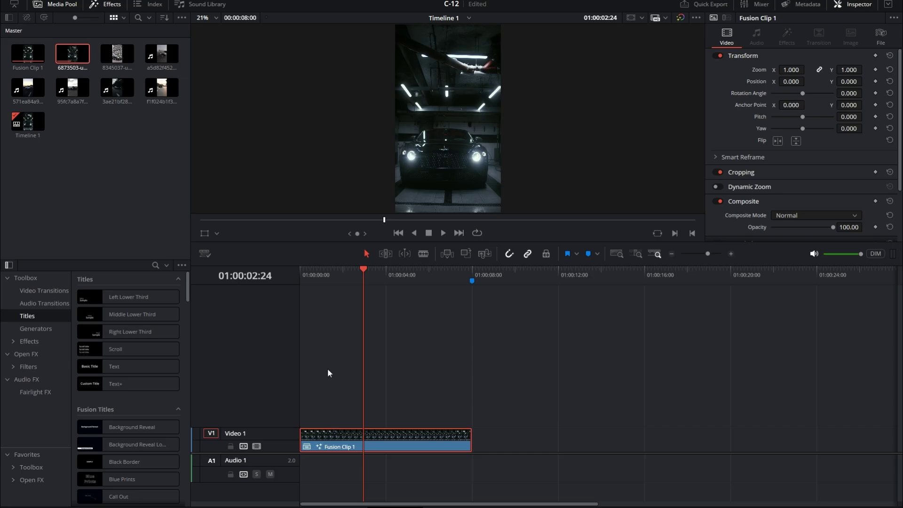
Add the building car clip on a second track, trim it to the marker, and make it a Fusion clip.
mouse_move(123, 58)
mouse_down()
mouse_move(381, 403)
mouse_move(290, 409)
mouse_up()
drag(647, 419, 471, 420)
right_click(435, 416)
click(471, 128)
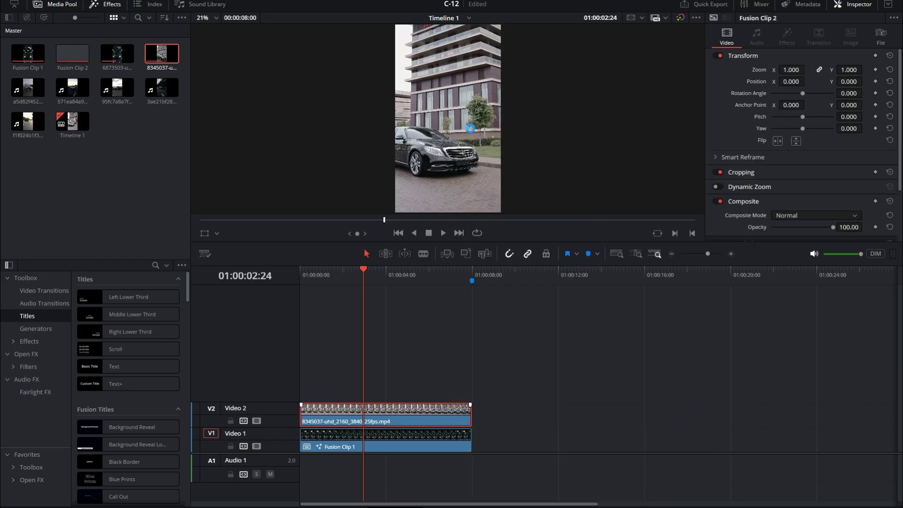
Add the smoky drift clip on a third track and retime it to reach the 8-second marker.
mouse_move(30, 94)
mouse_down()
mouse_move(362, 365)
mouse_move(362, 389)
mouse_up()
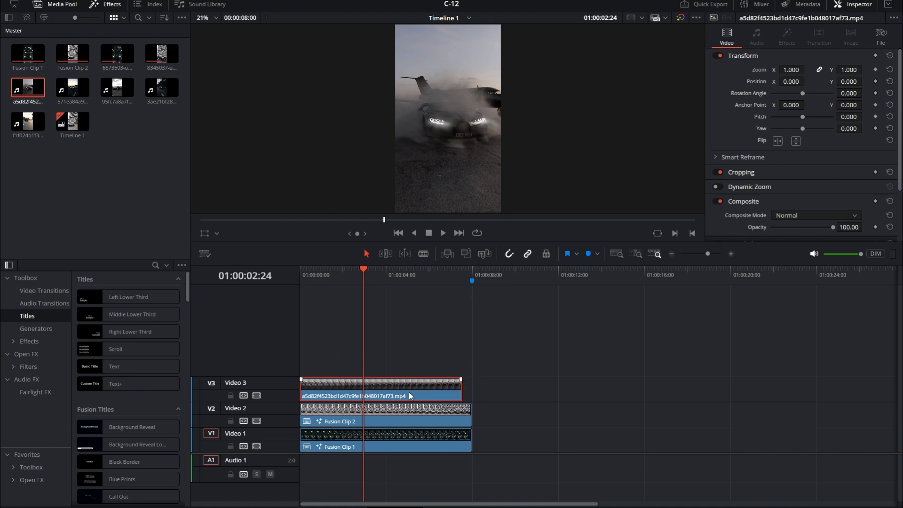
key(ctrl+r)
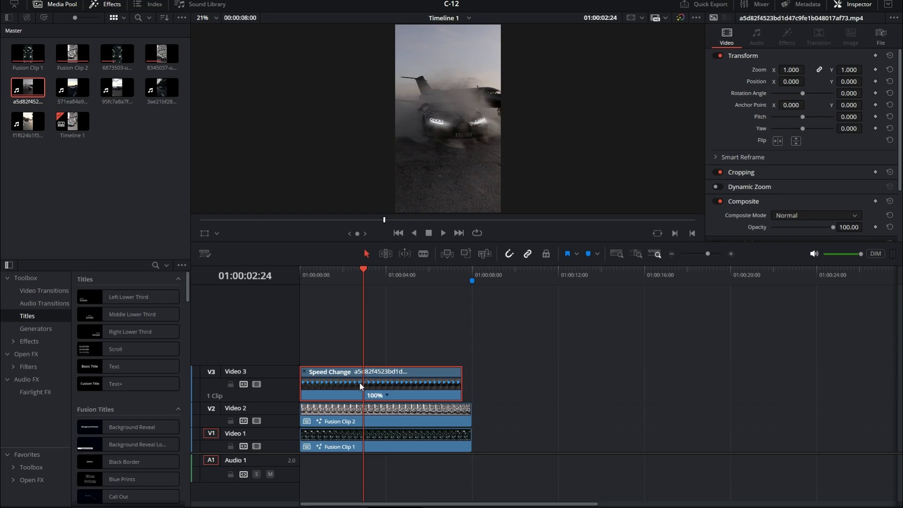
drag(460, 371, 470, 372)
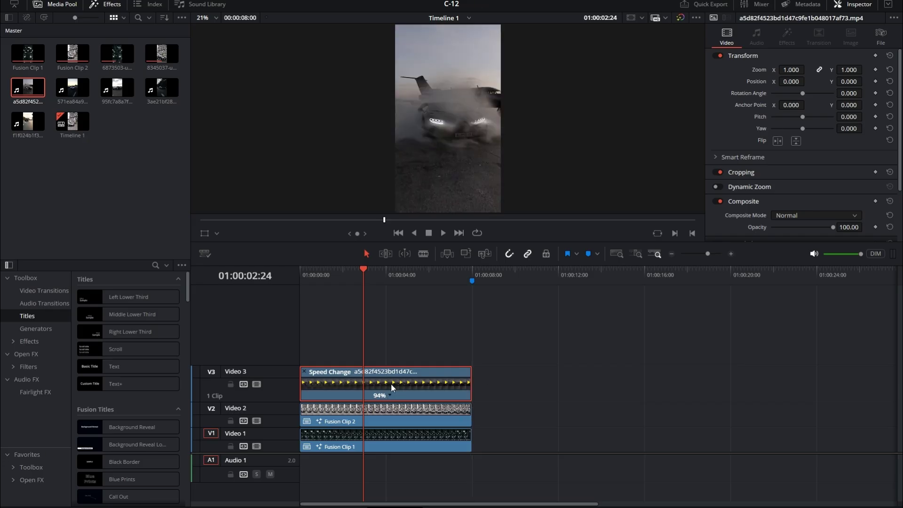
key(ctrl+r)
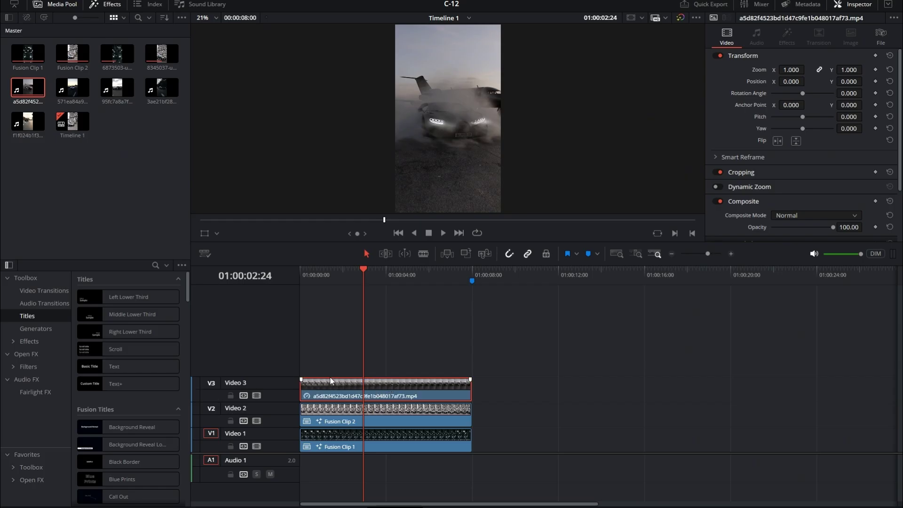
Stack the remaining car clips, including the palm-road clip, up to Video 6, then select all six.
mouse_move(72, 87)
mouse_down()
mouse_move(412, 308)
mouse_move(326, 355)
mouse_up()
mouse_move(117, 87)
mouse_down()
mouse_move(331, 335)
mouse_move(310, 335)
mouse_up()
drag(162, 87, 384, 411)
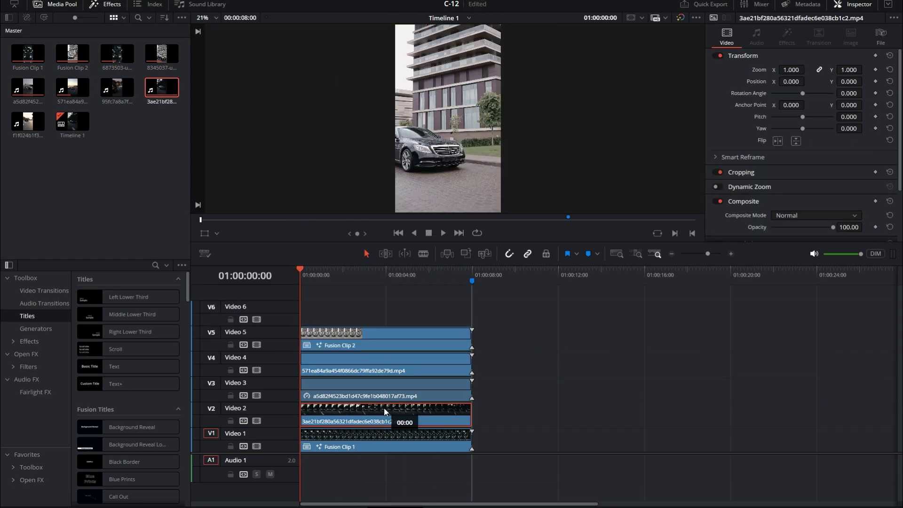
mouse_move(73, 121)
mouse_down()
mouse_move(405, 310)
mouse_move(346, 412)
mouse_up()
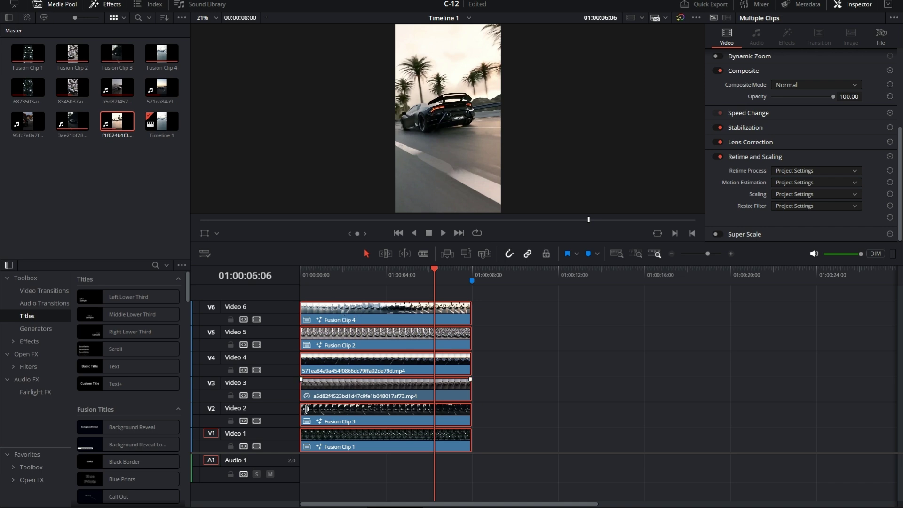
drag(487, 301, 394, 436)
Nest the six stacked clips into Fusion Clip 5 and open it in the Fusion page.
right_click(386, 432)
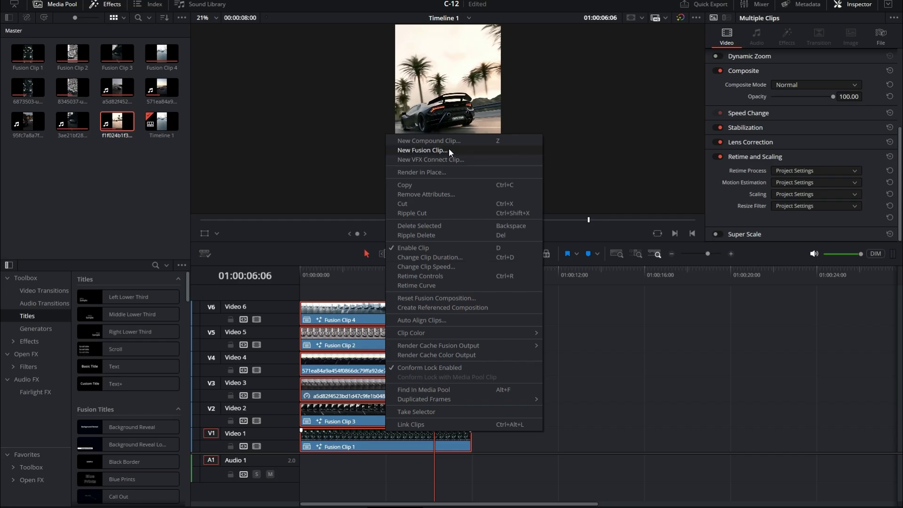
click(448, 149)
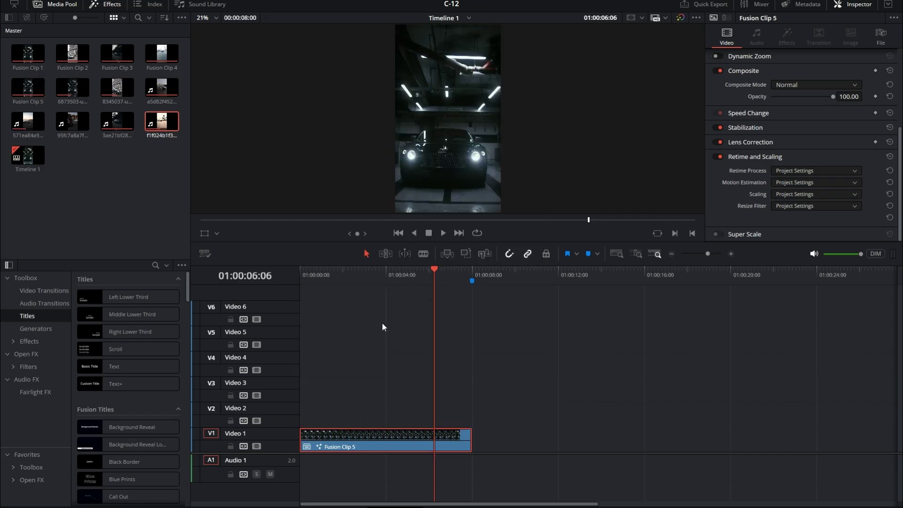
drag(390, 277, 300, 312)
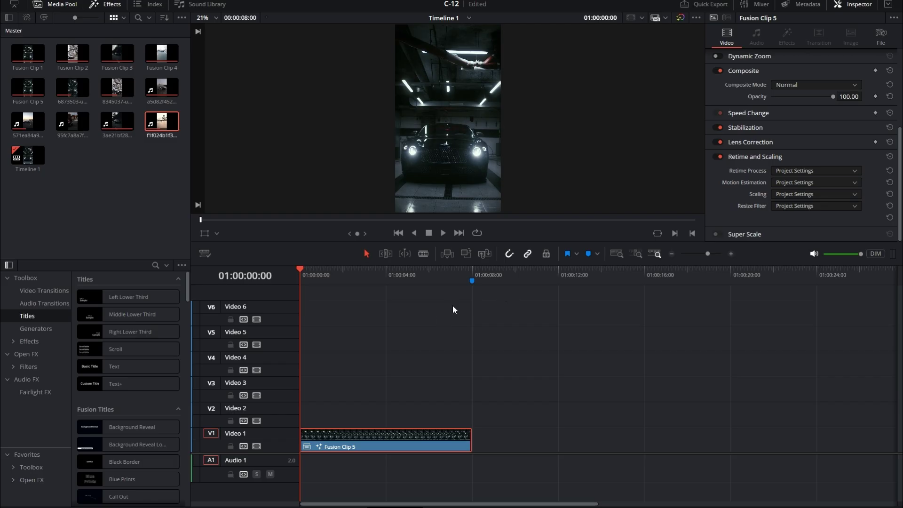
right_click(348, 433)
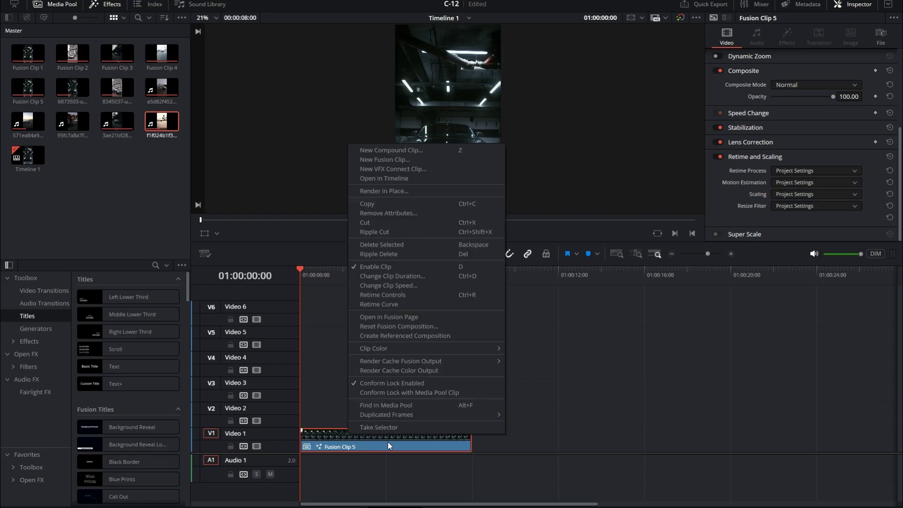
click(386, 317)
Delete Merge1–Merge6 and Background1, and move MediaOut1 to the far right.
drag(261, 440, 278, 443)
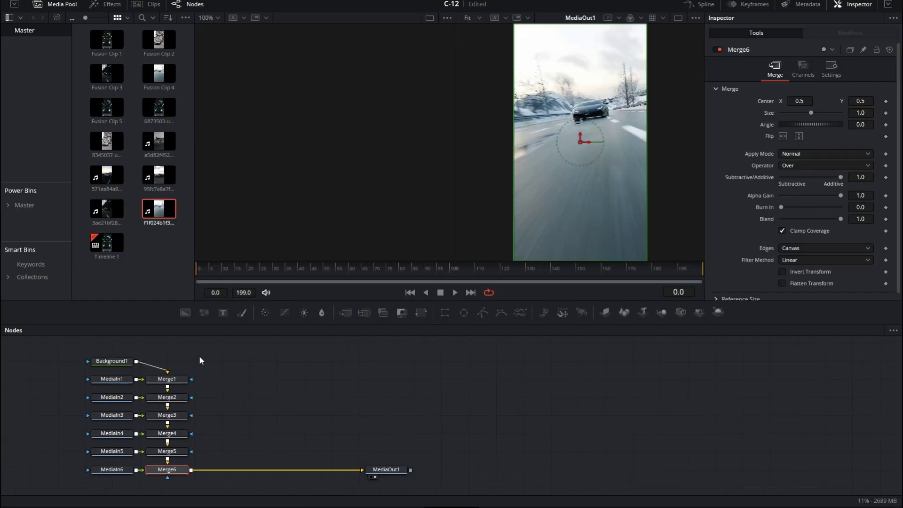
drag(204, 352, 165, 479)
drag(201, 359, 165, 477)
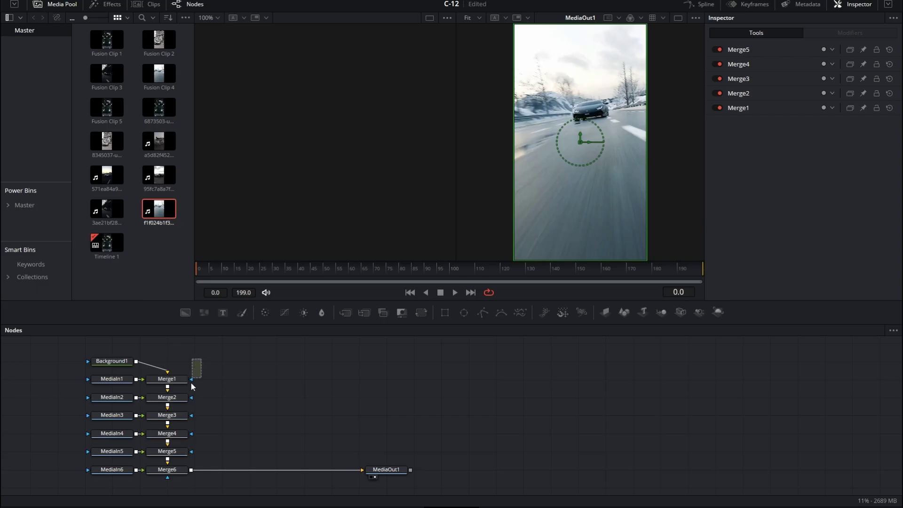
key(Delete)
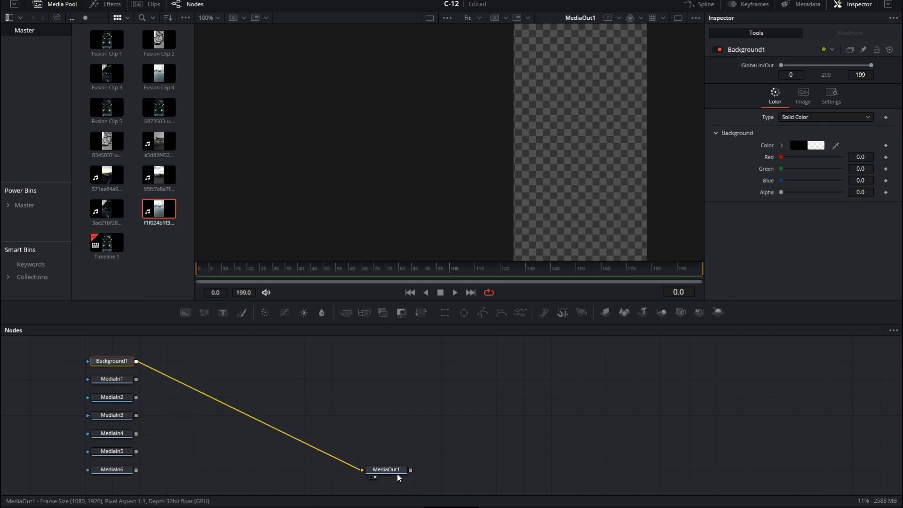
drag(396, 473, 836, 455)
click(113, 363)
key(Delete)
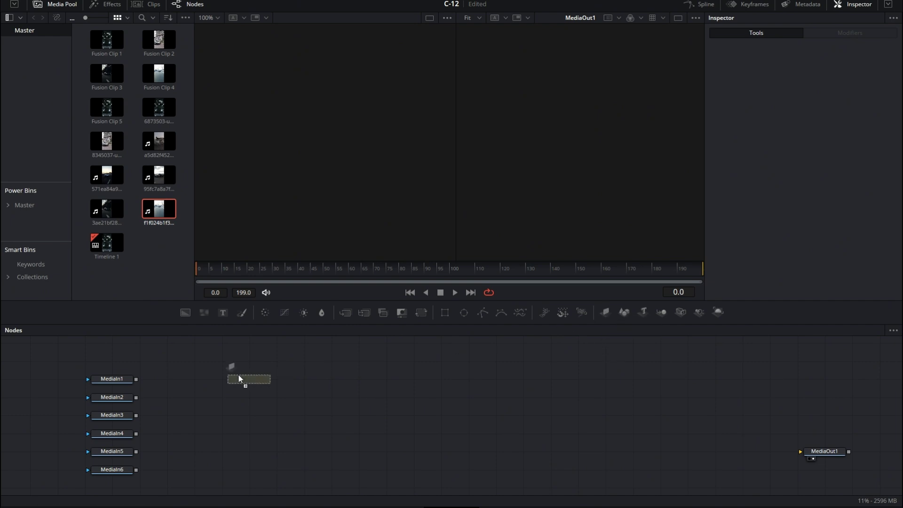
Add an Image Plane 3D after MediaIn1, paste copies beside MediaIn2–6, and connect MediaIn5.
drag(605, 312, 155, 380)
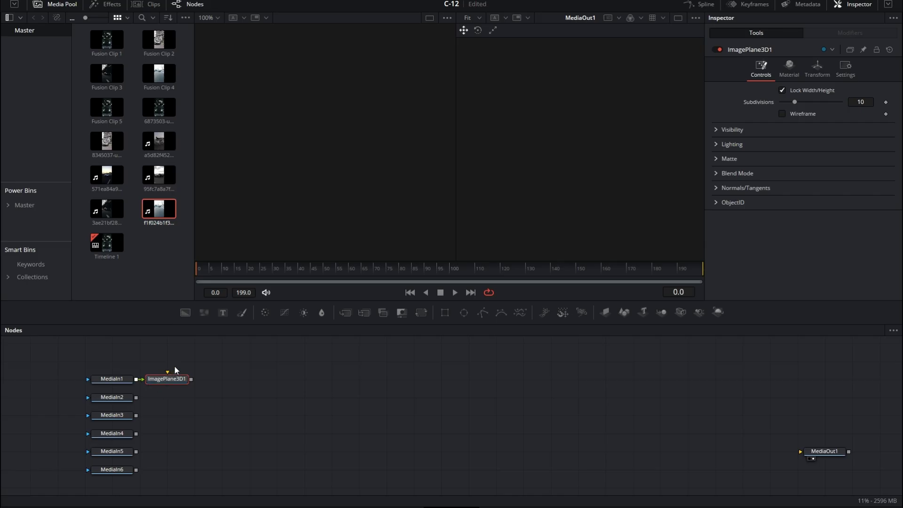
key(ctrl+c)
key(ctrl+v)
key(ctrl+v)
key(ctrl+v)
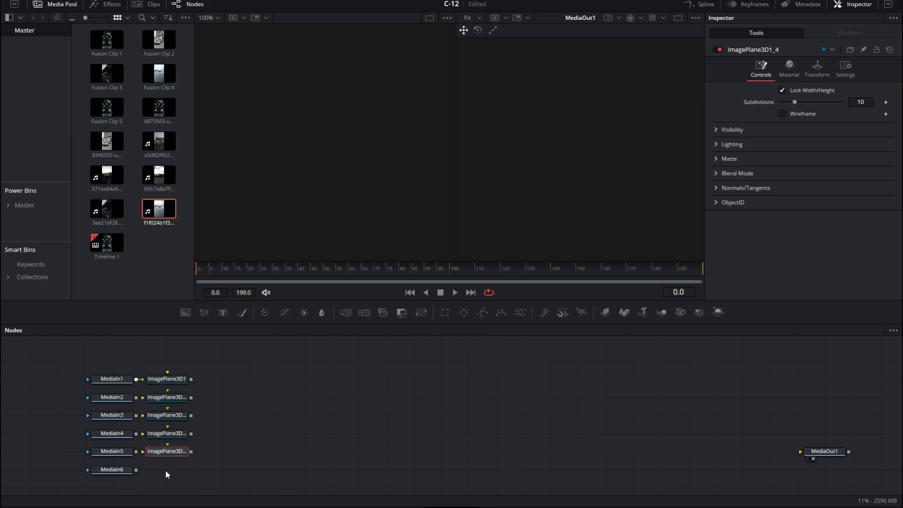
key(ctrl+v)
drag(136, 451, 145, 399)
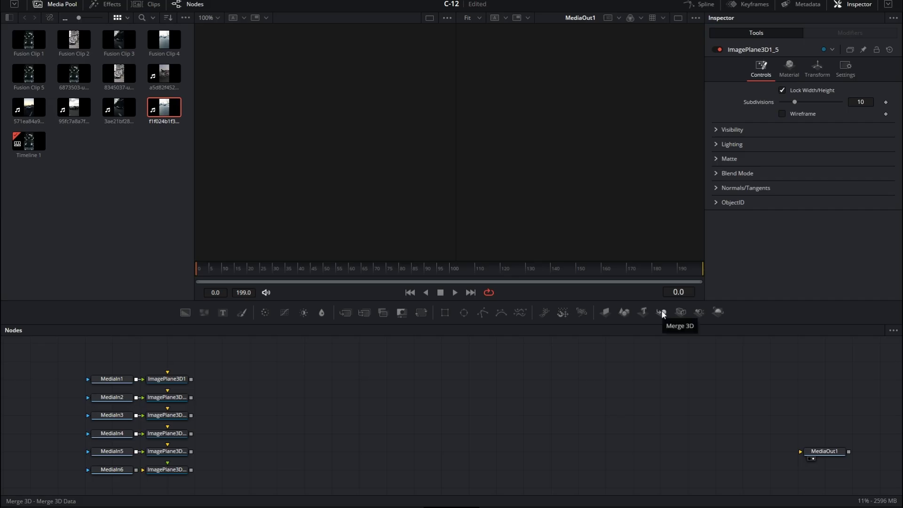
Add Merge3D1, connect all six image planes into it, and switch to a single viewer.
drag(661, 313, 333, 422)
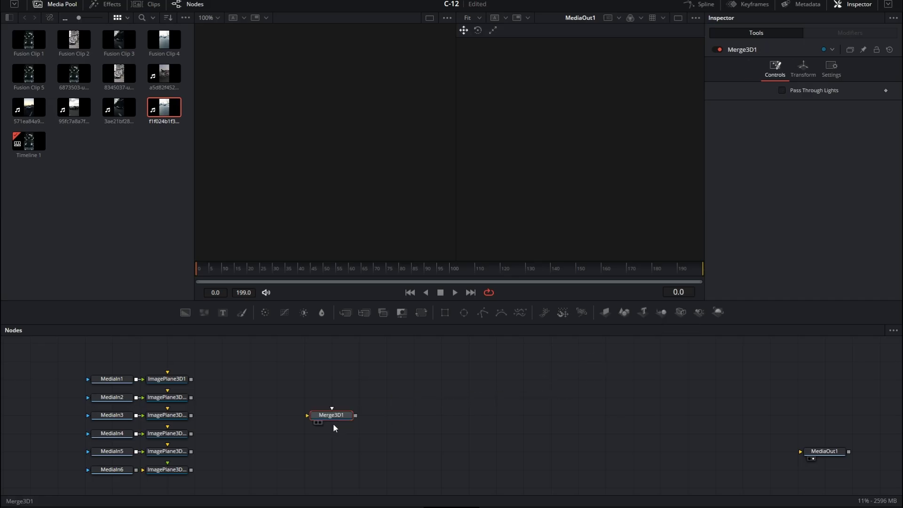
drag(191, 379, 332, 417)
drag(191, 397, 329, 416)
drag(191, 415, 324, 419)
drag(191, 433, 322, 423)
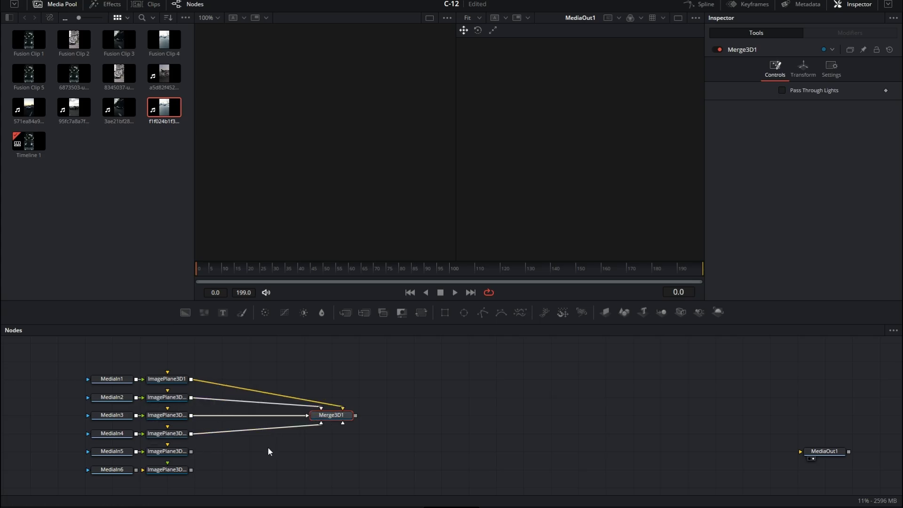
drag(191, 452, 332, 423)
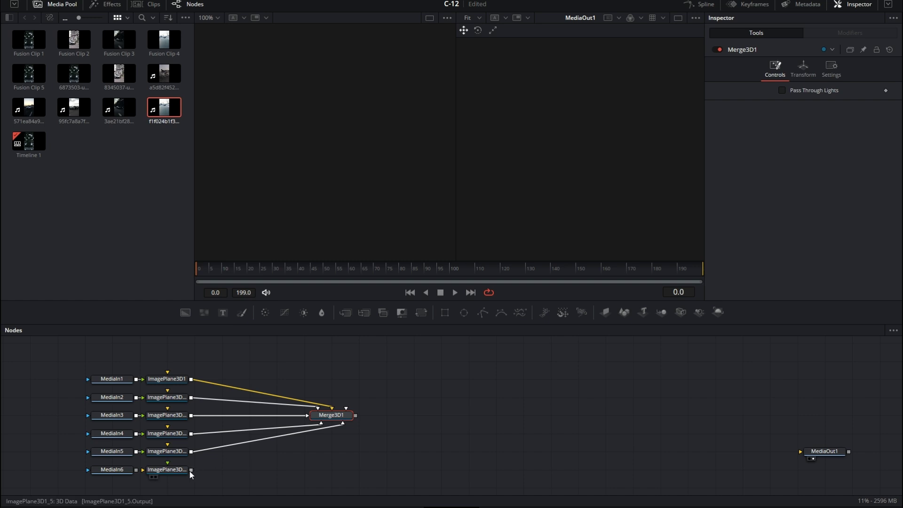
drag(191, 470, 345, 423)
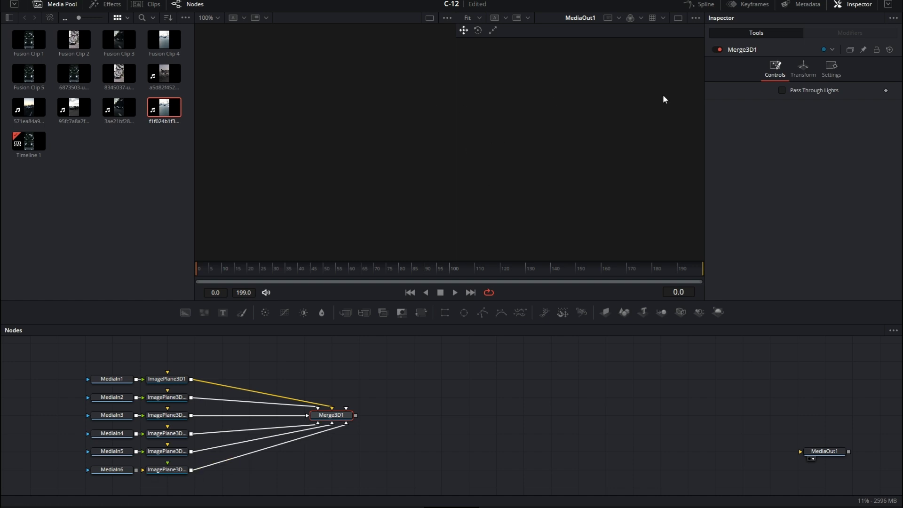
click(678, 20)
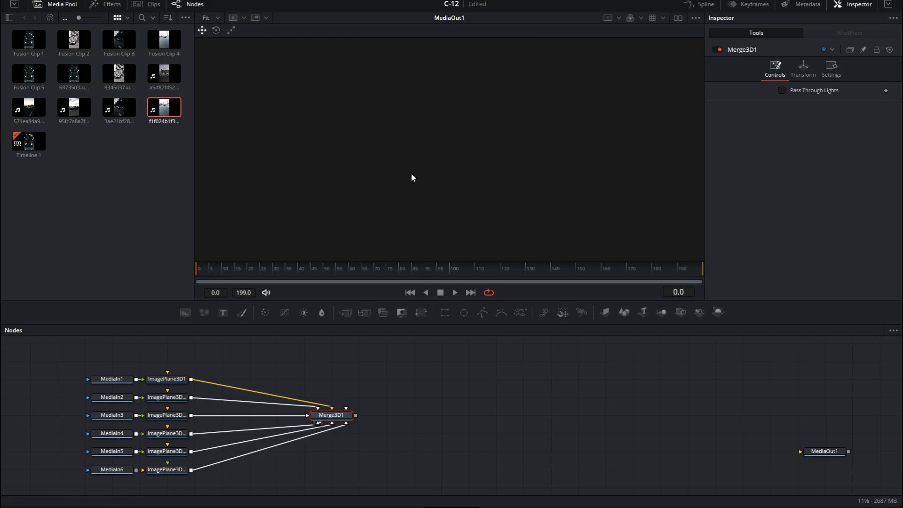
View Merge3D1 in the viewer, orbit to see the overlapping planes, and select ImagePlane3D1.
key(1)
scroll(452, 115, down, 3)
mouse_move(512, 181)
mouse_down()
mouse_move(275, 133)
mouse_move(464, 165)
mouse_move(302, 150)
mouse_move(187, 118)
mouse_move(347, 198)
mouse_move(389, 248)
mouse_up()
drag(84, 365, 109, 486)
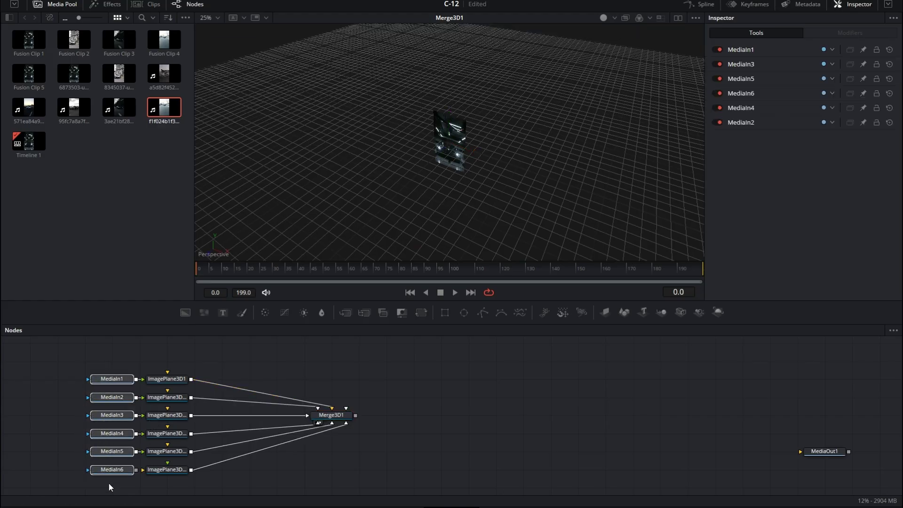
scroll(483, 182, up, 2)
scroll(465, 174, up, 2)
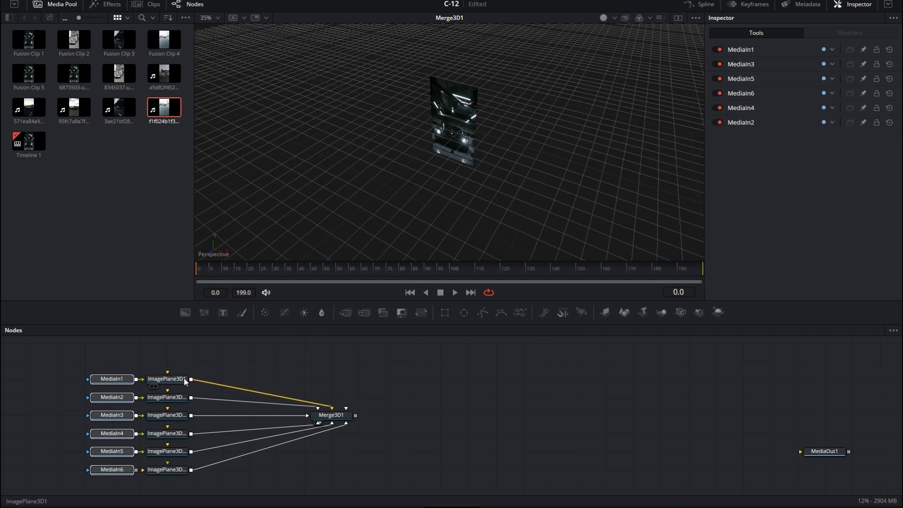
click(184, 379)
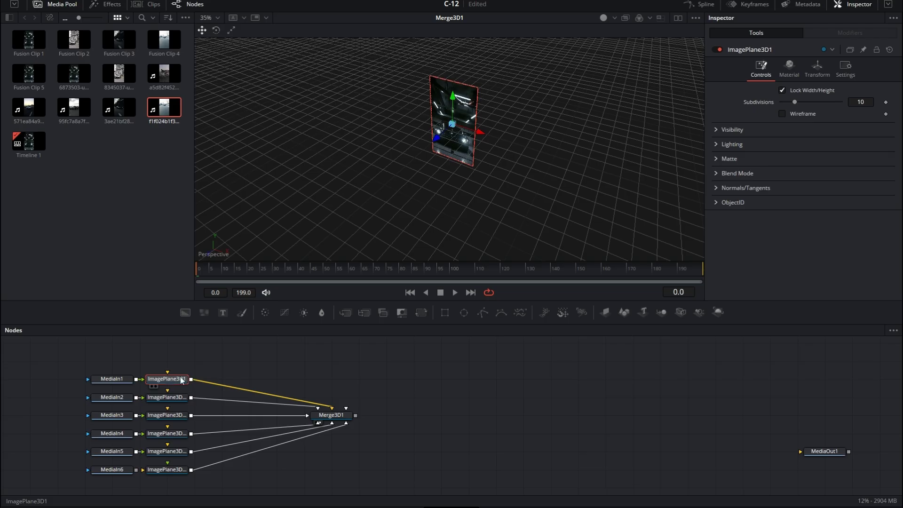
Insert a Transform 3D after ImagePlane3D1 and set its pivot Z to -1.
key(shift+space)
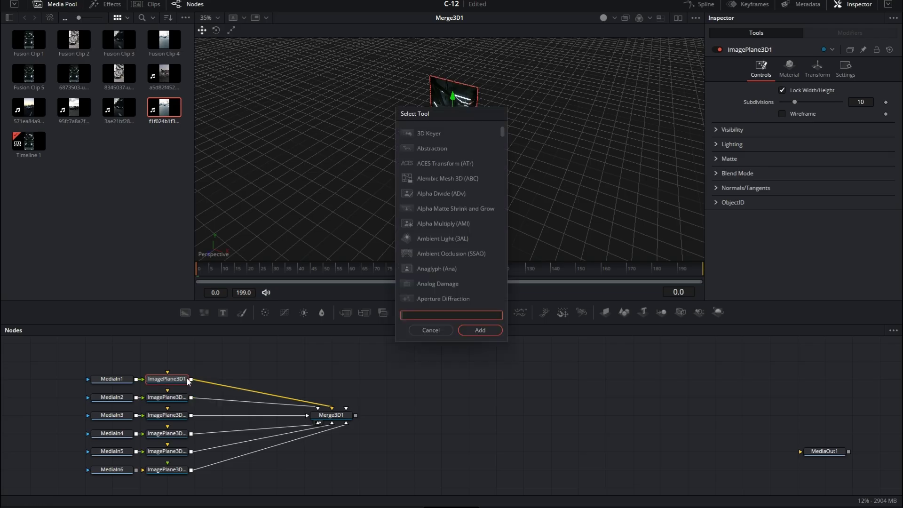
text(tran)
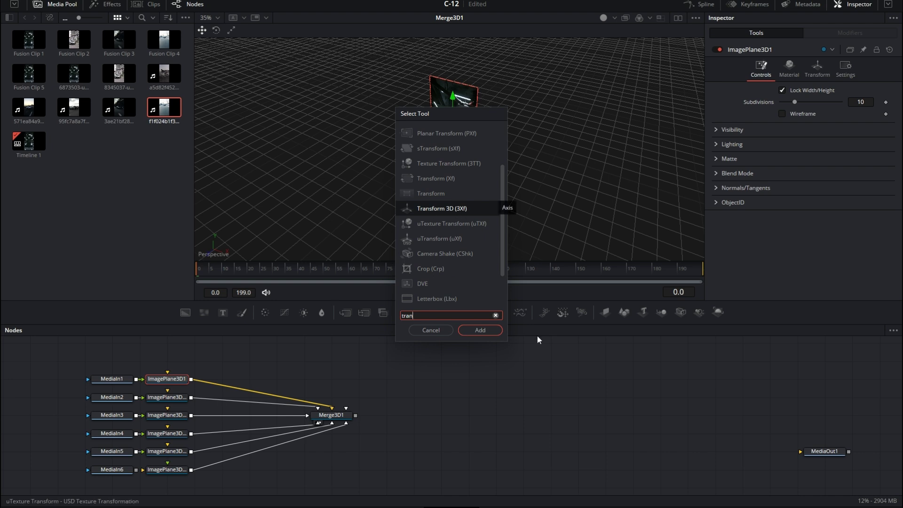
key(Return)
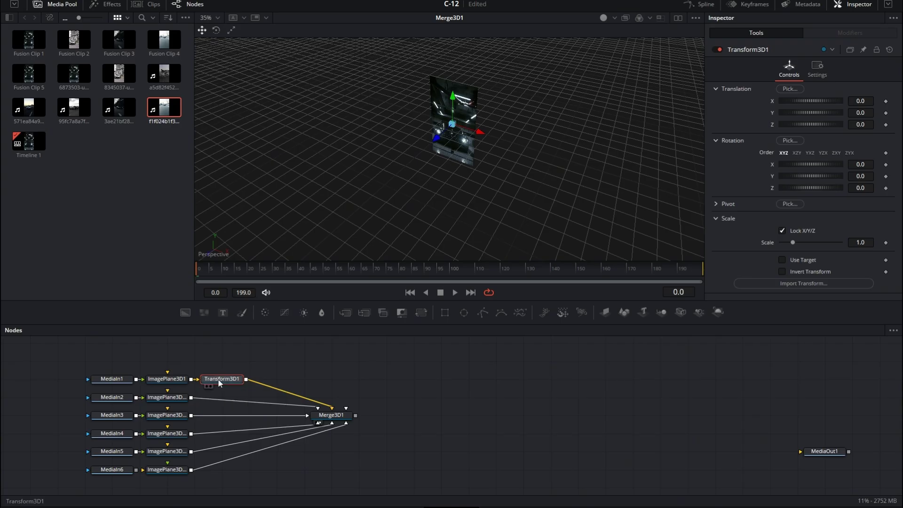
click(715, 204)
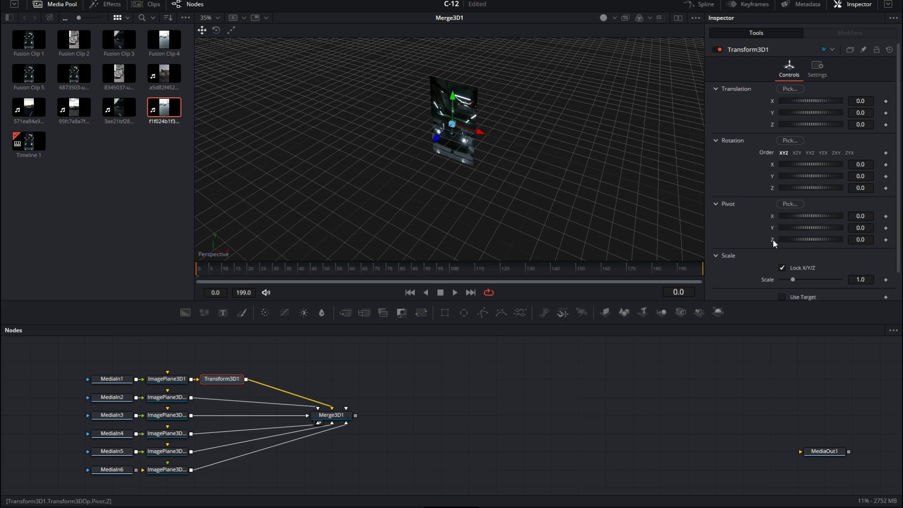
click(867, 240)
key(BackSpace)
text(-1)
key(Return)
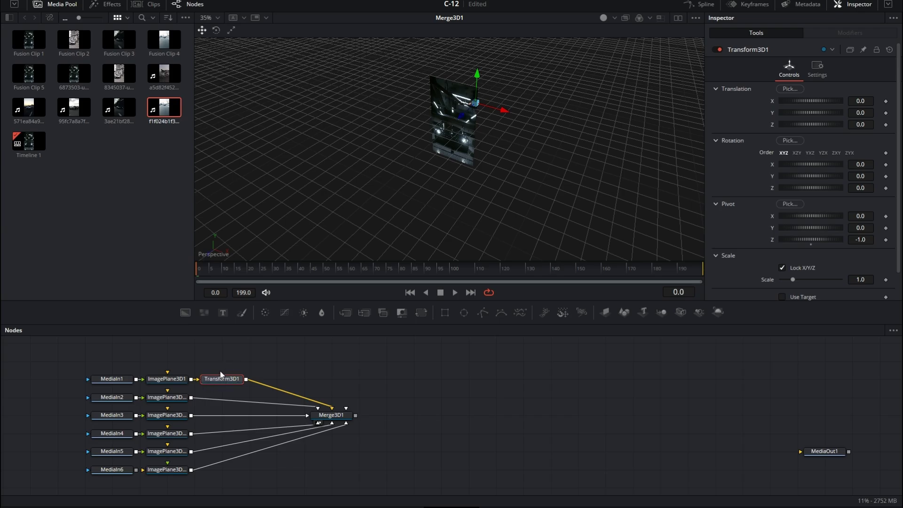
Paste copies of the transform after image planes two through six.
click(173, 401)
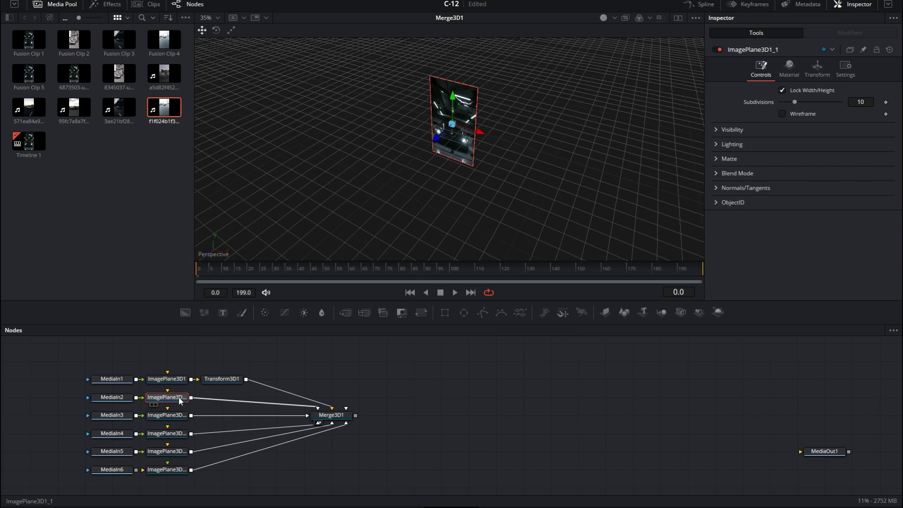
key(ctrl+v)
click(175, 416)
key(ctrl+v)
click(174, 434)
key(ctrl+v)
click(173, 454)
key(ctrl+v)
click(174, 472)
key(ctrl+v)
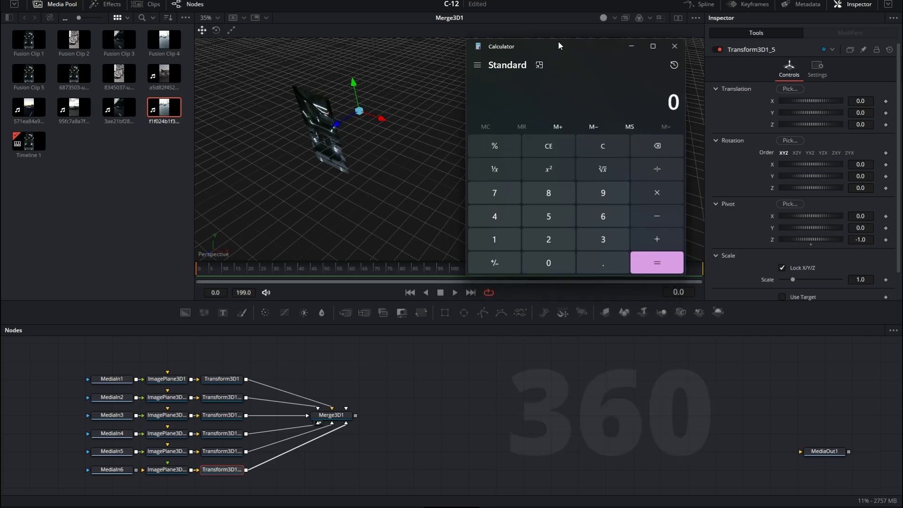
Resize the Calculator and enter 360.
drag(684, 34, 671, 32)
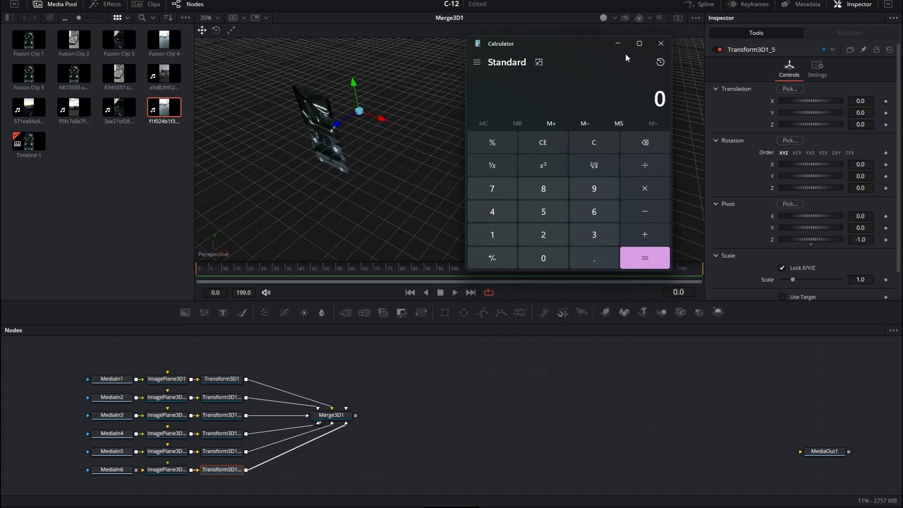
click(593, 233)
click(595, 205)
click(542, 256)
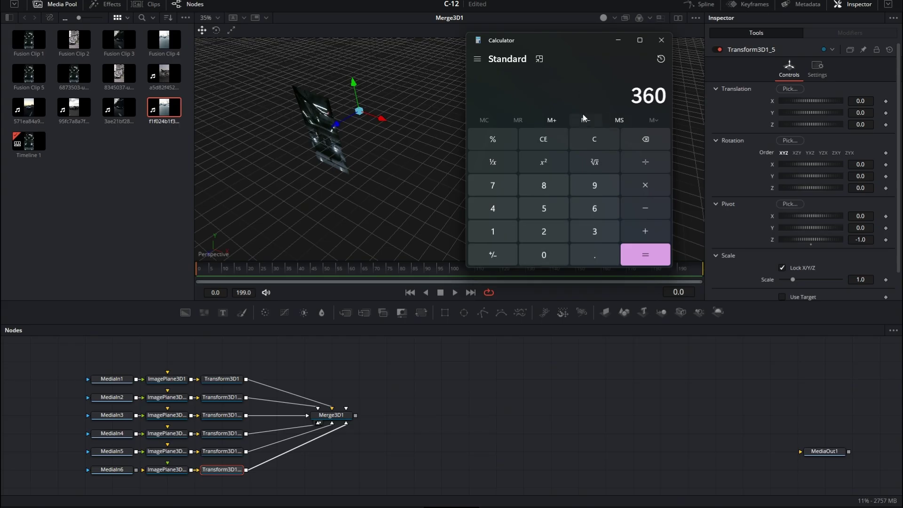
drag(78, 357, 134, 475)
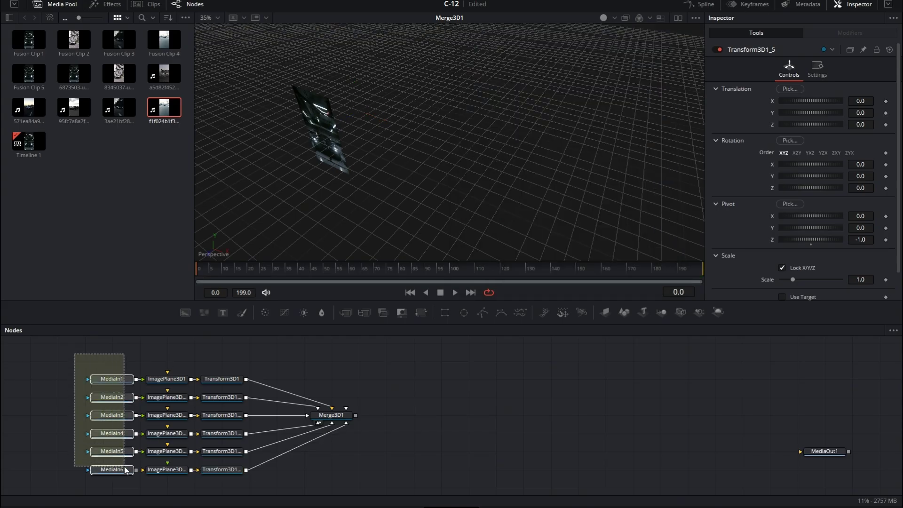
key(alt+Tab)
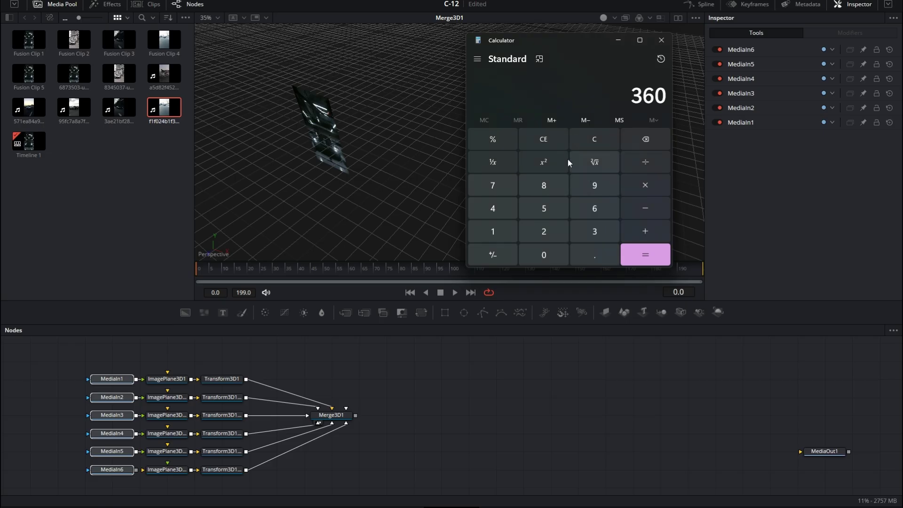
Divide 360 by 6 to get 60, select the result, and return to Transform3D1.
click(645, 162)
click(594, 208)
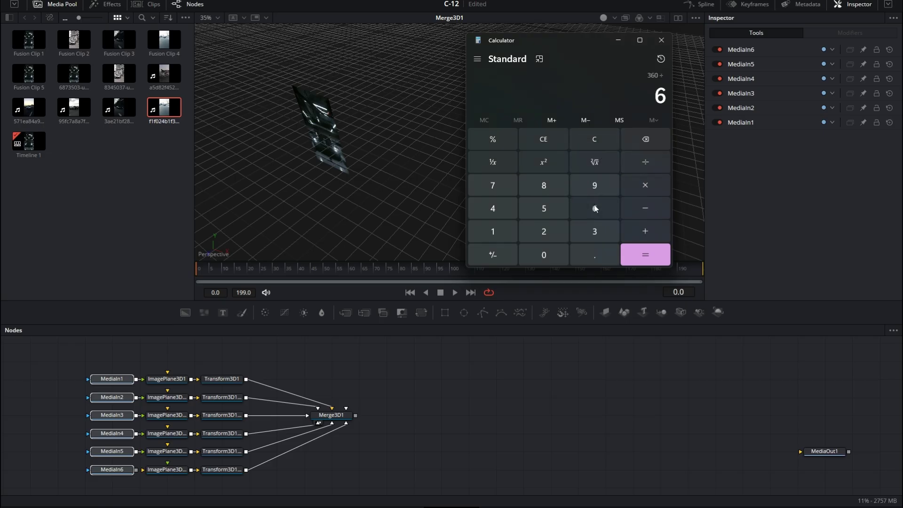
click(644, 259)
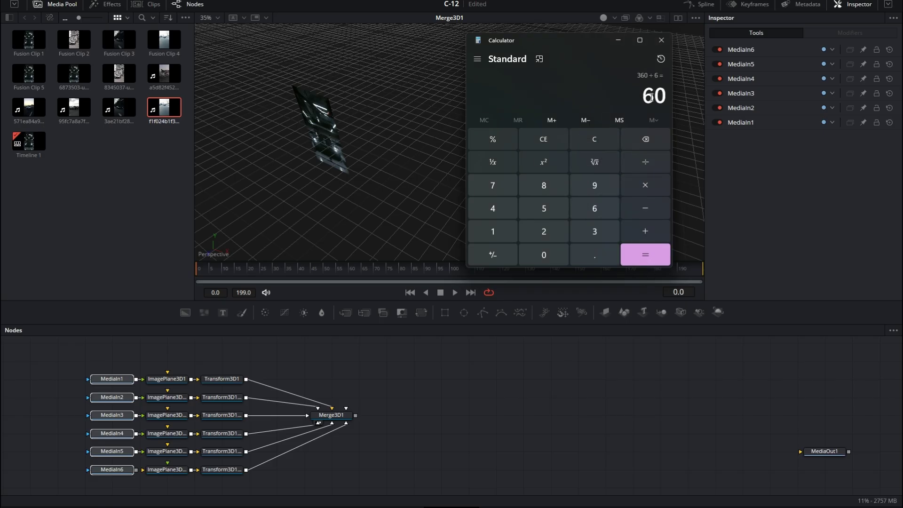
drag(643, 100, 668, 100)
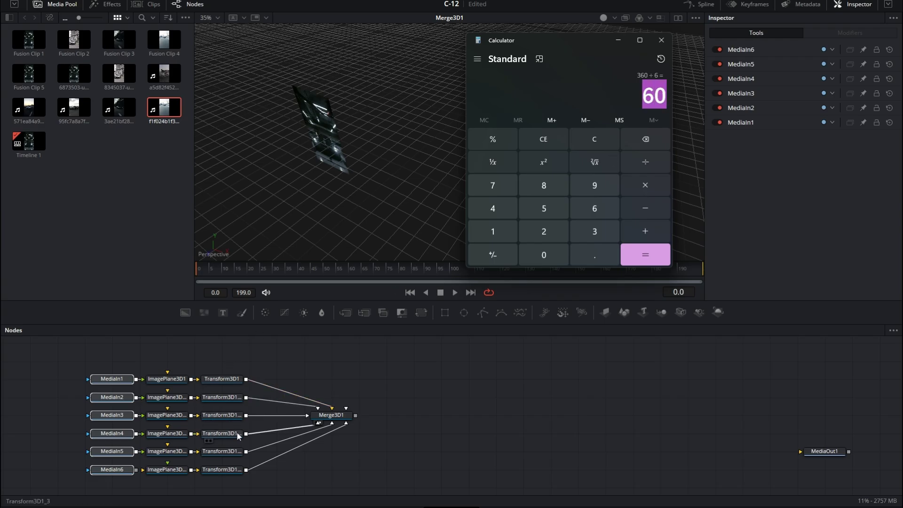
click(645, 98)
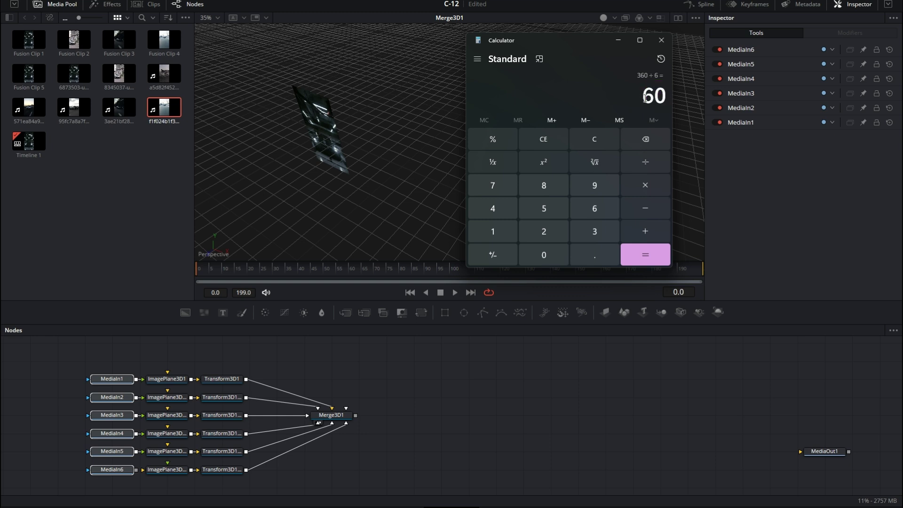
double_click(659, 98)
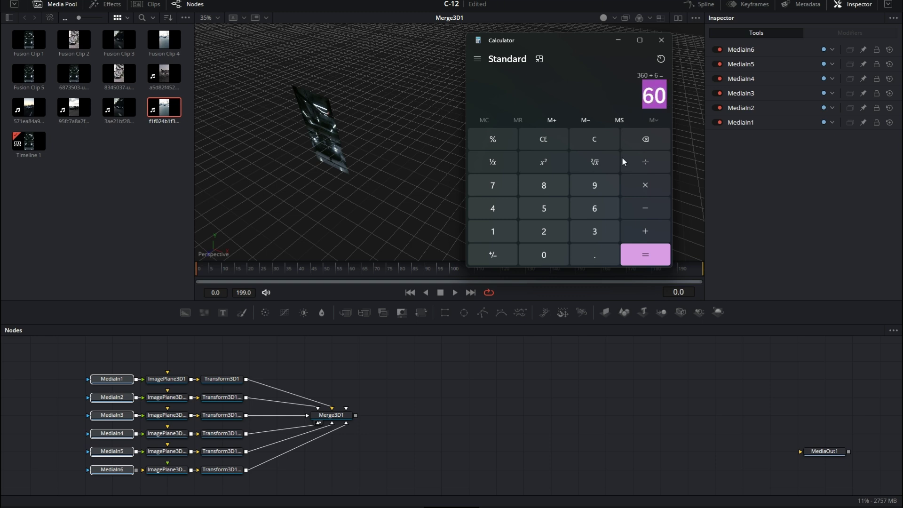
click(219, 379)
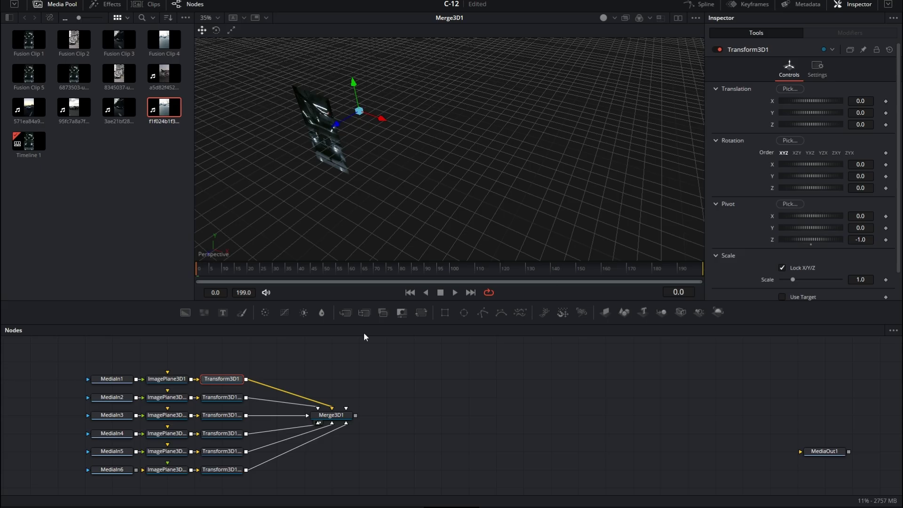
Set the Y rotation on the second and third plane transforms, the third to 120°.
click(220, 400)
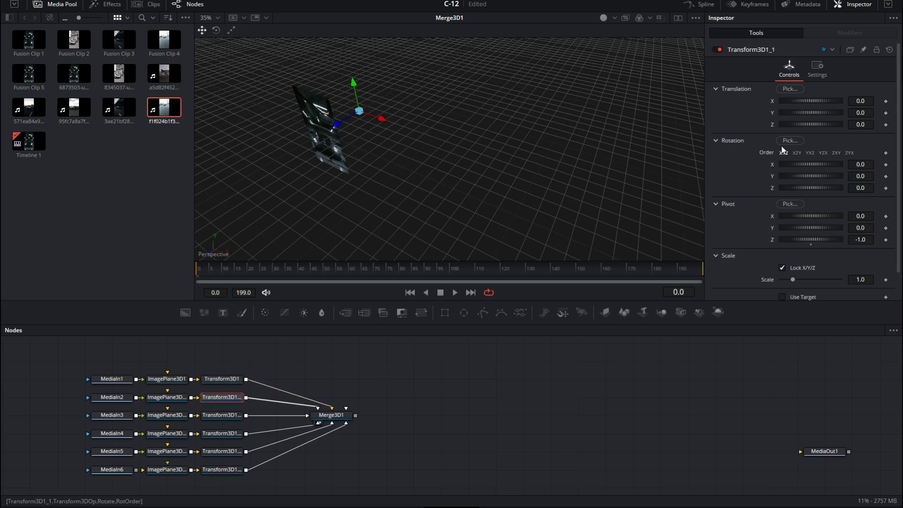
click(862, 175)
text(90)
key(Return)
click(211, 418)
click(864, 176)
text(120)
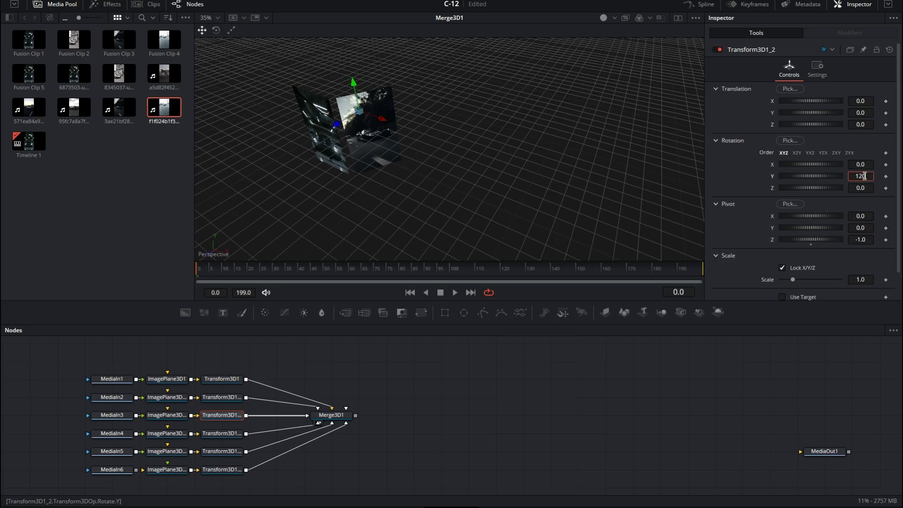
key(Return)
Rotate the fourth and fifth plane transforms to Y 180° and 240°.
click(223, 433)
click(864, 177)
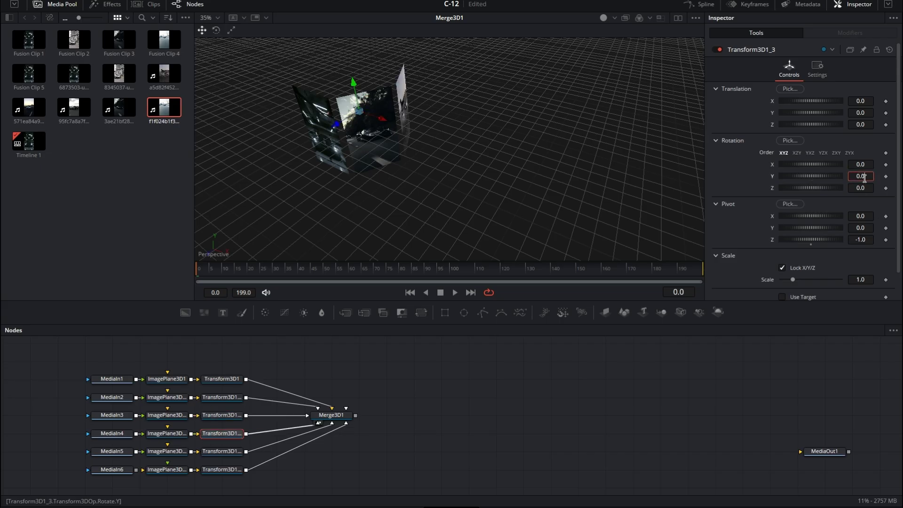
key(Escape)
click(858, 177)
text(180)
key(Return)
click(221, 451)
click(864, 175)
text(0)
key(Return)
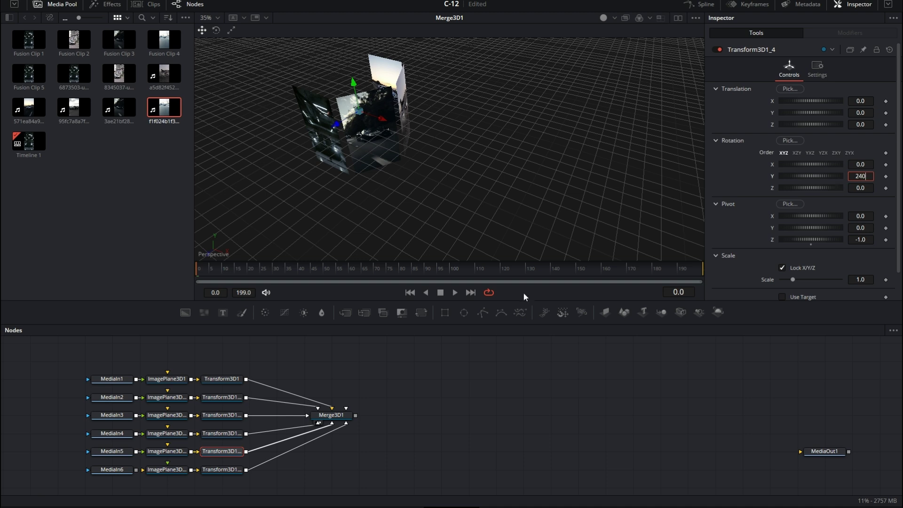
Rotate Transform3D1_5 to Y 300° and view the finished ring from above.
click(222, 469)
click(865, 178)
text(300)
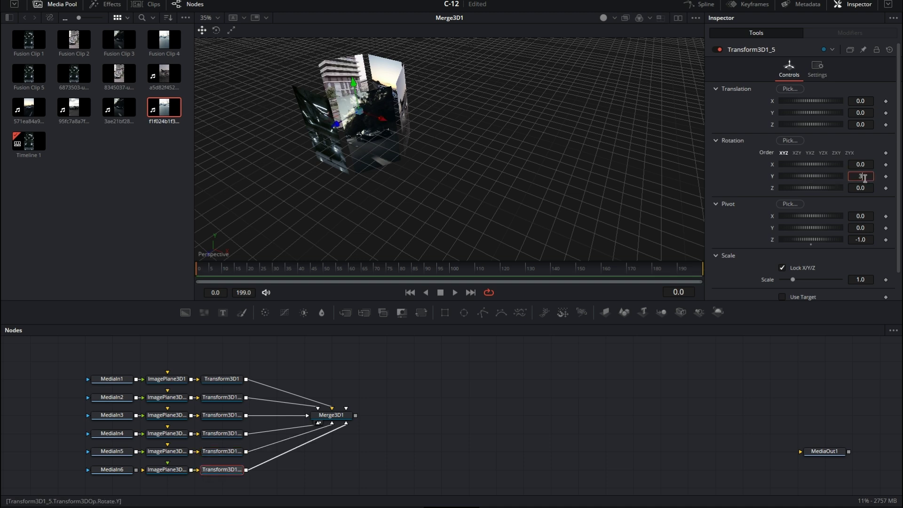
key(Return)
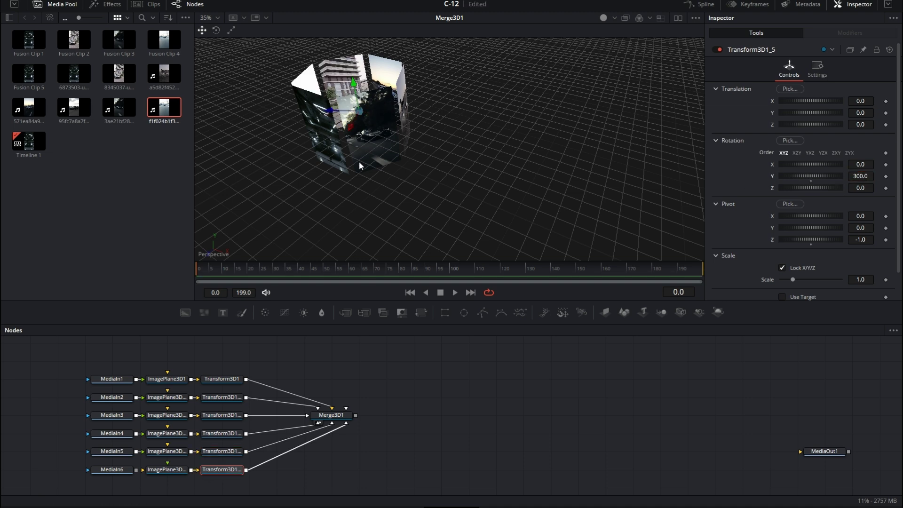
mouse_move(341, 153)
mouse_down()
mouse_move(390, 212)
mouse_move(481, 247)
mouse_move(581, 160)
mouse_move(527, 234)
mouse_move(506, 283)
mouse_move(636, 300)
mouse_move(583, 259)
mouse_move(447, 186)
mouse_move(409, 123)
mouse_up()
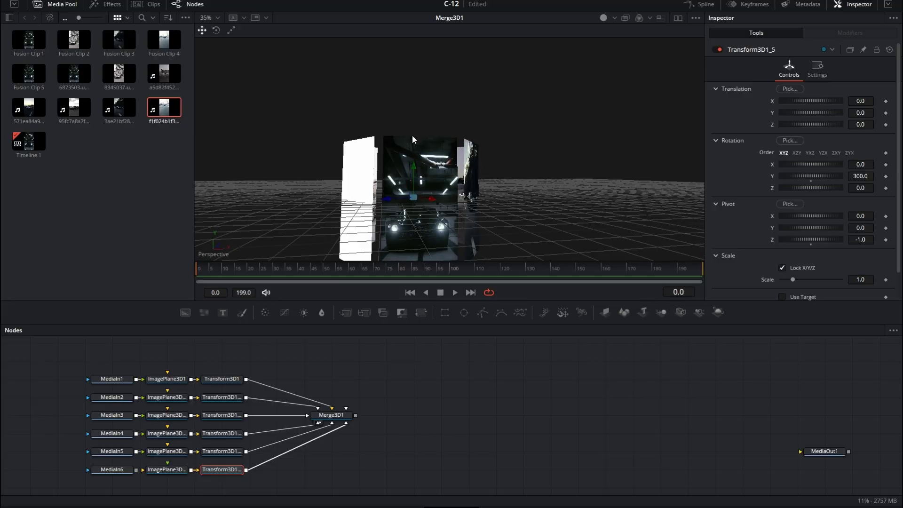
scroll(445, 142, up, 2)
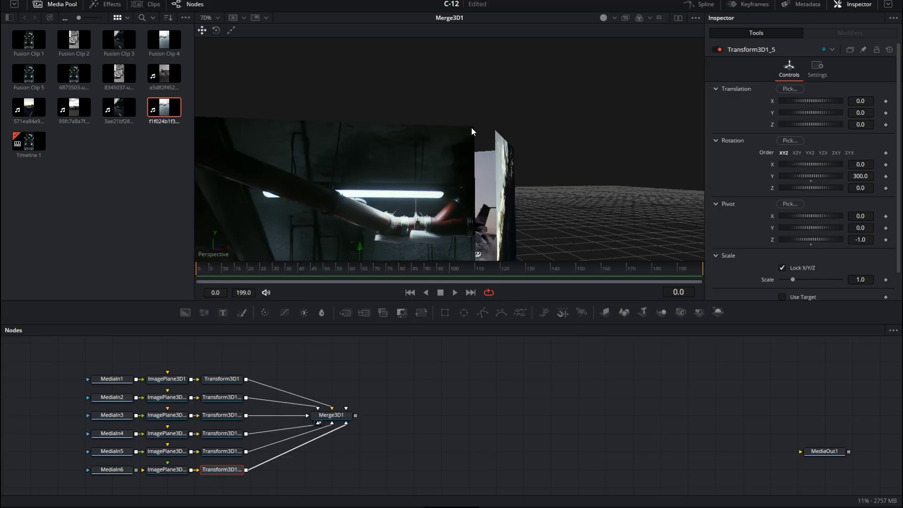
Add a Rectangle mask to MediaIn1, stretch it to full frame, and set corner radius 0.211.
click(470, 140)
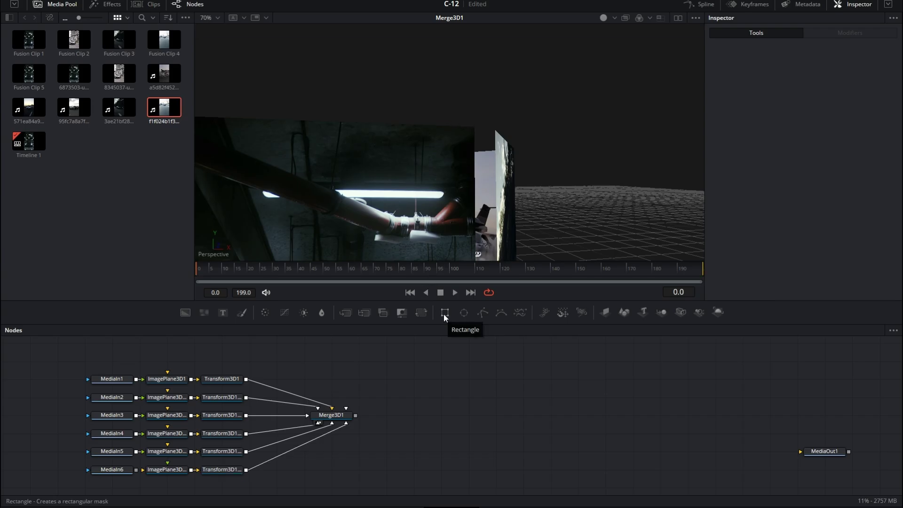
mouse_move(444, 314)
mouse_down()
mouse_move(56, 377)
mouse_move(104, 378)
mouse_up()
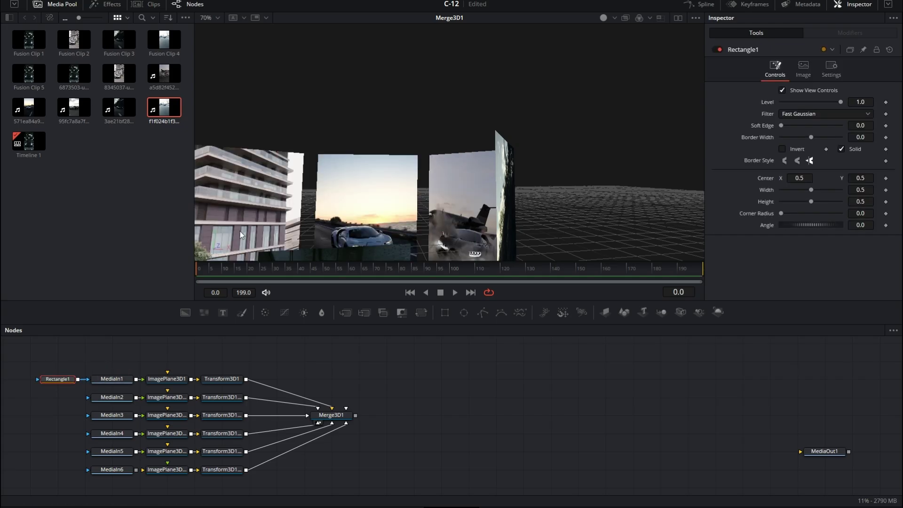
scroll(464, 121, down, 2)
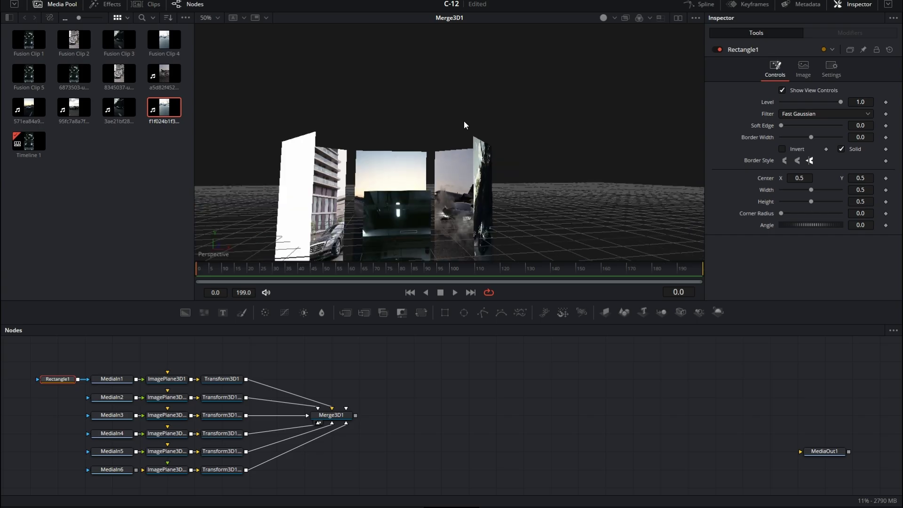
click(100, 386)
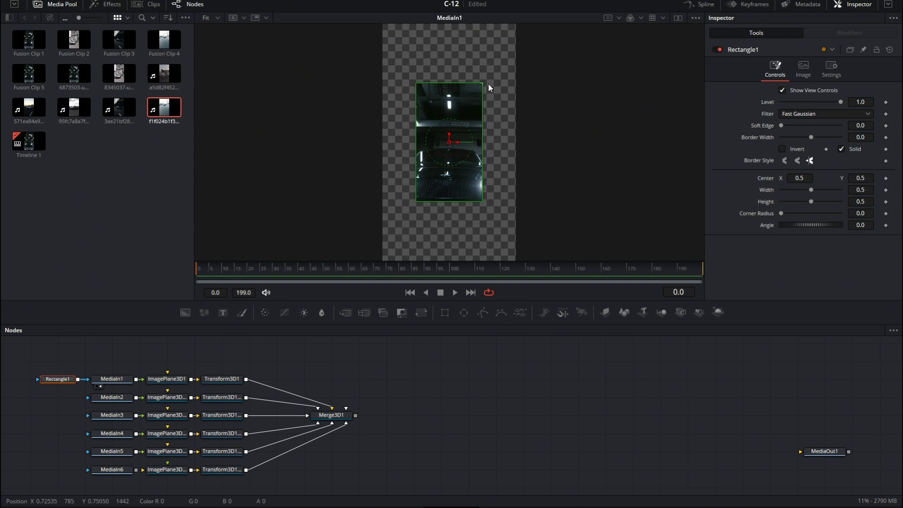
mouse_move(482, 84)
mouse_down()
mouse_move(503, 39)
mouse_move(507, 61)
mouse_move(515, 54)
mouse_up()
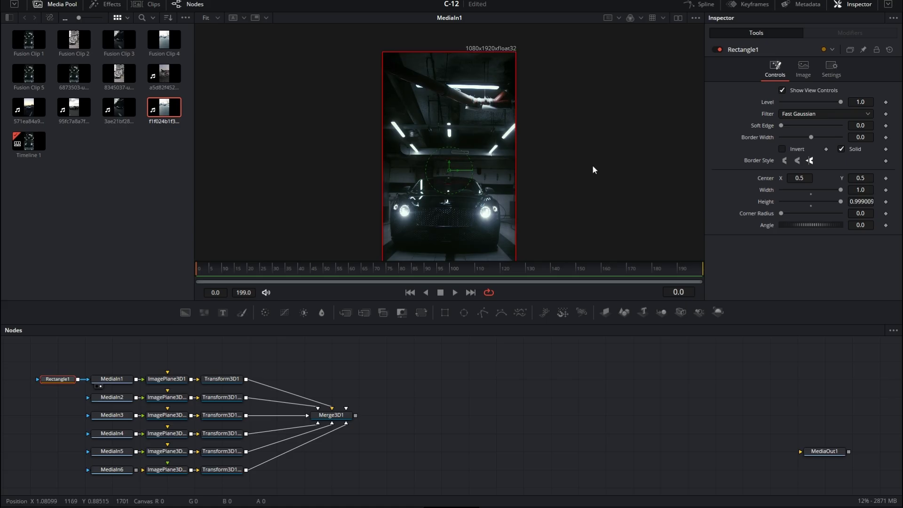
mouse_move(863, 211)
mouse_down()
mouse_move(875, 211)
mouse_move(864, 213)
mouse_up()
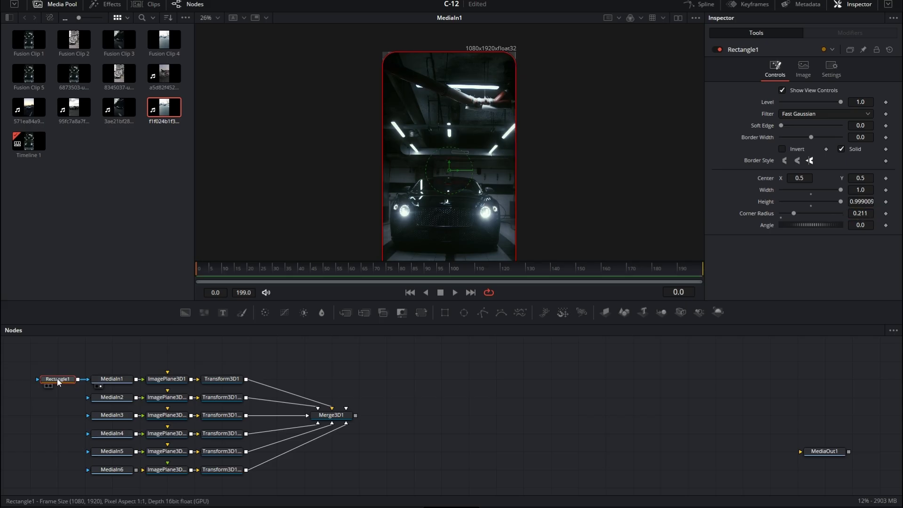
Paste copies of the rounded Rectangle1 mask onto MediaIn2 through MediaIn5.
click(69, 401)
key(ctrl+v)
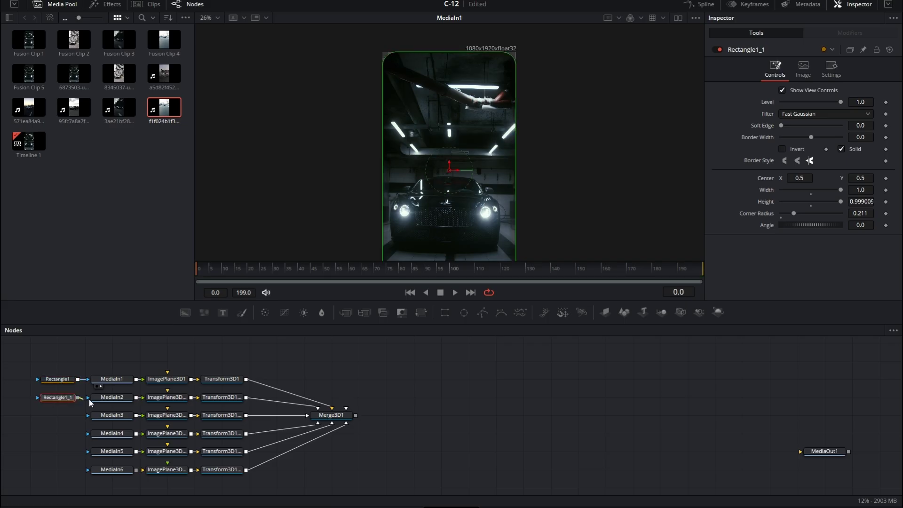
key(ctrl+v)
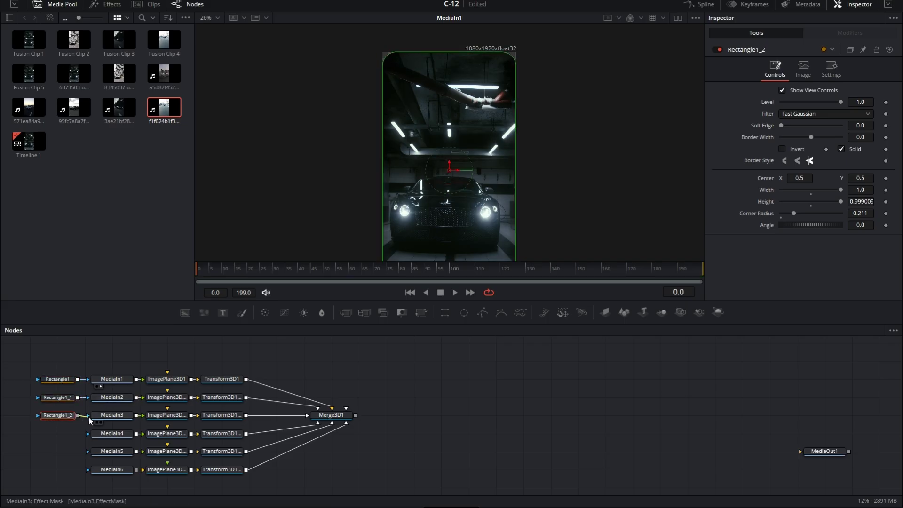
key(ctrl+v)
key(ctrl+v)
key(ctrl+v)
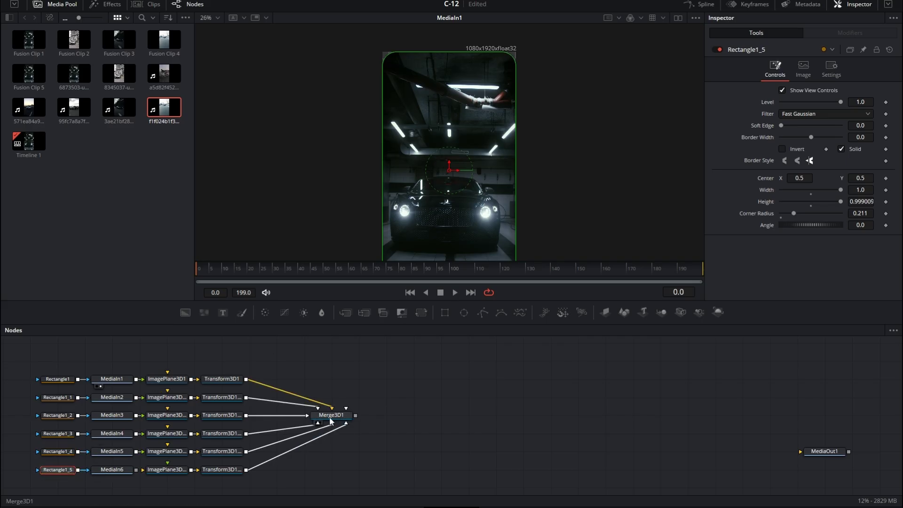
View the Merge3D1 scene and connect MediaIn6's output into ImagePlane3D1_5.
mouse_move(332, 418)
mouse_down()
mouse_move(453, 181)
mouse_move(362, 168)
mouse_up()
scroll(449, 174, up, 2)
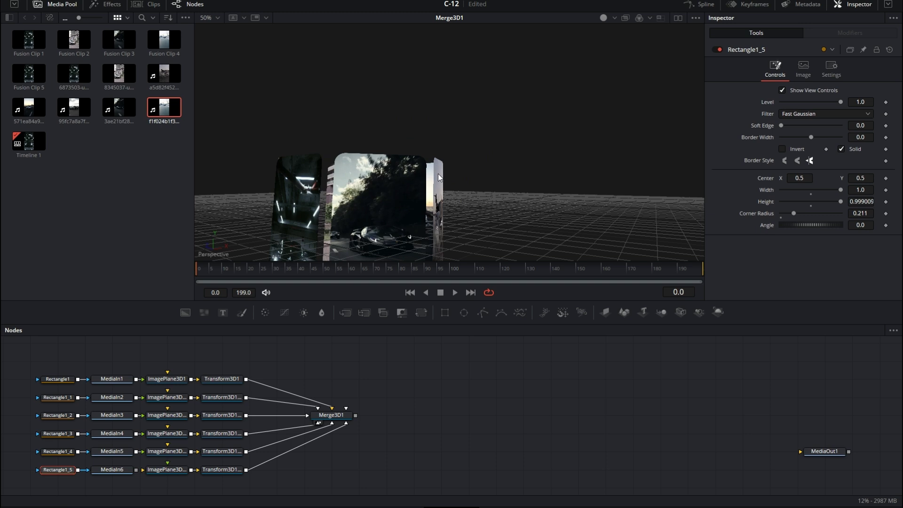
drag(438, 174, 408, 215)
right_click(408, 214)
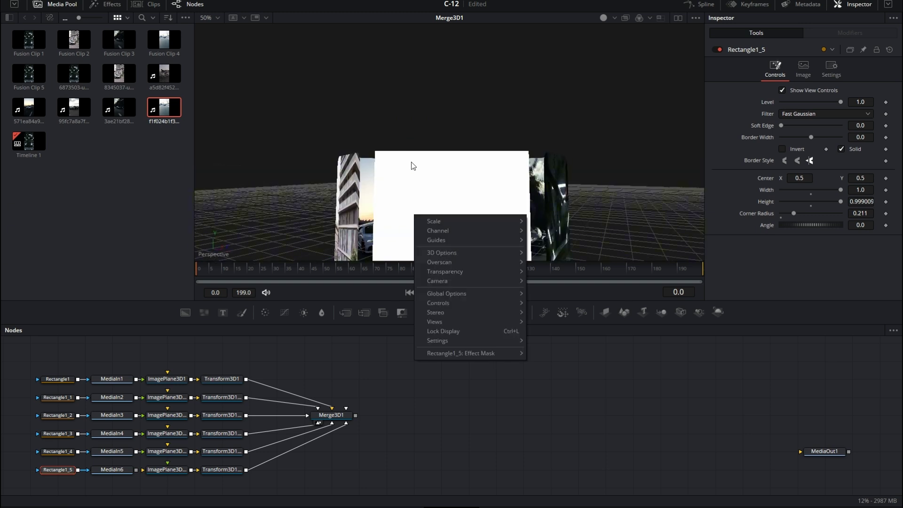
scroll(409, 165, up, 3)
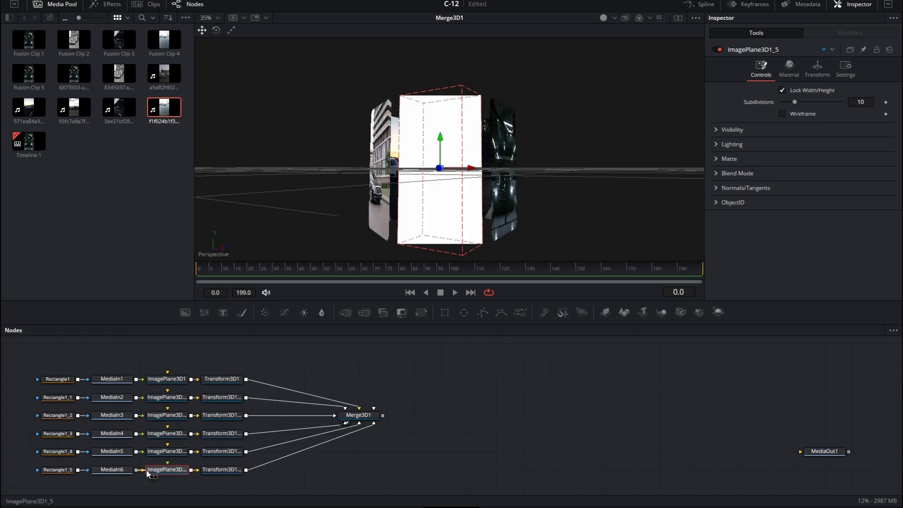
drag(137, 470, 167, 470)
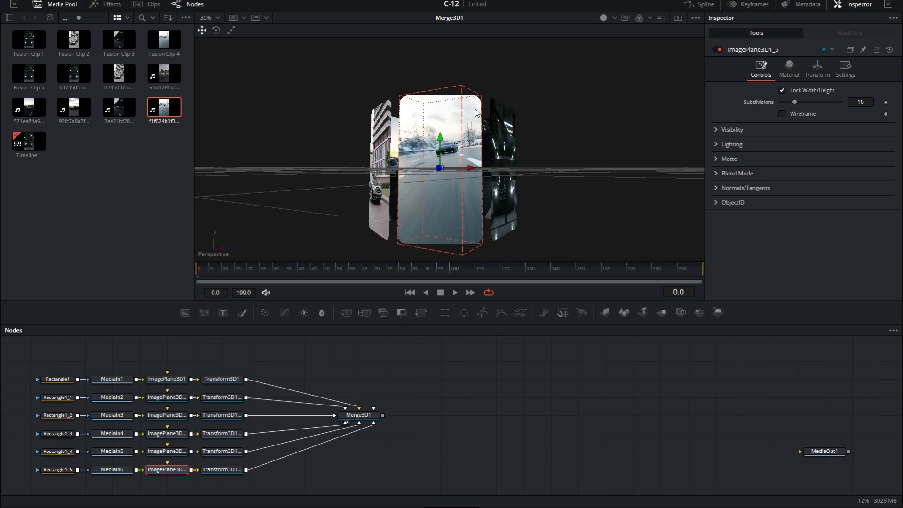
scroll(449, 213, down, 3)
drag(449, 214, 355, 179)
click(355, 179)
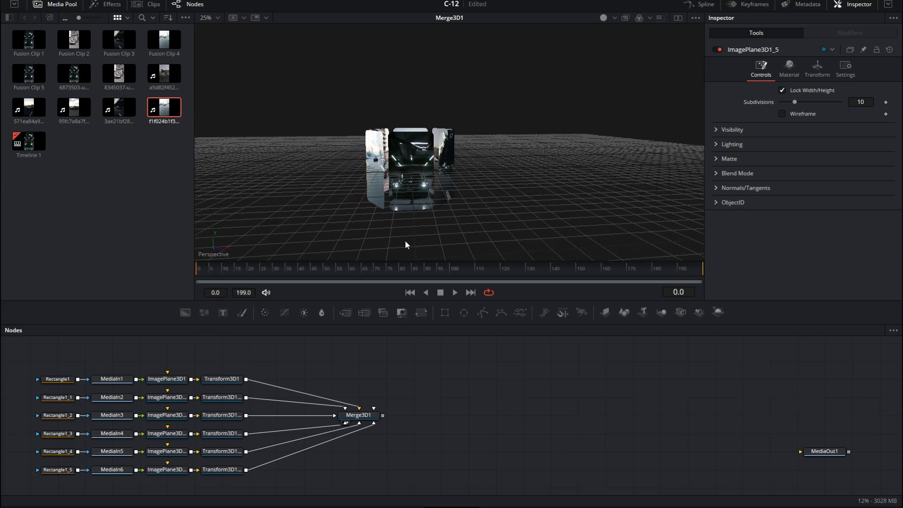
click(358, 415)
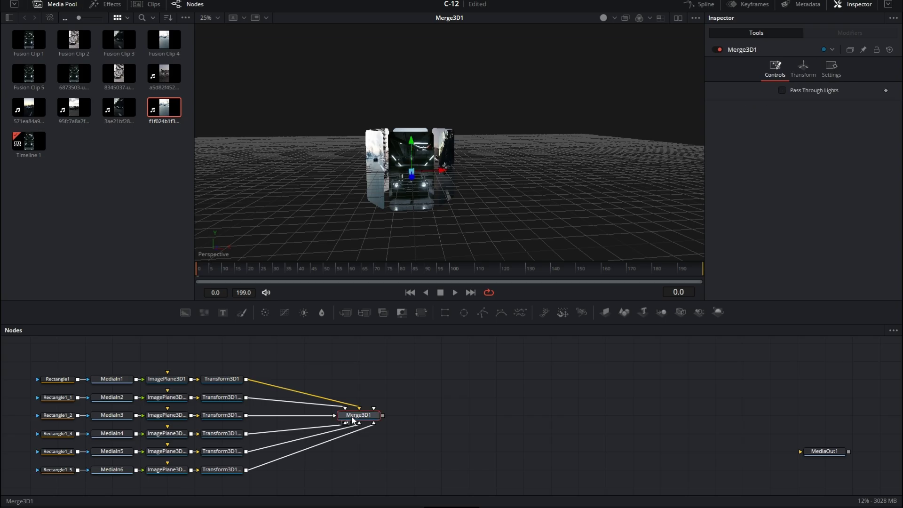
Test-rotate the ring in Merge3D1's Transform settings, then reset its Y rotation to 0.
click(803, 71)
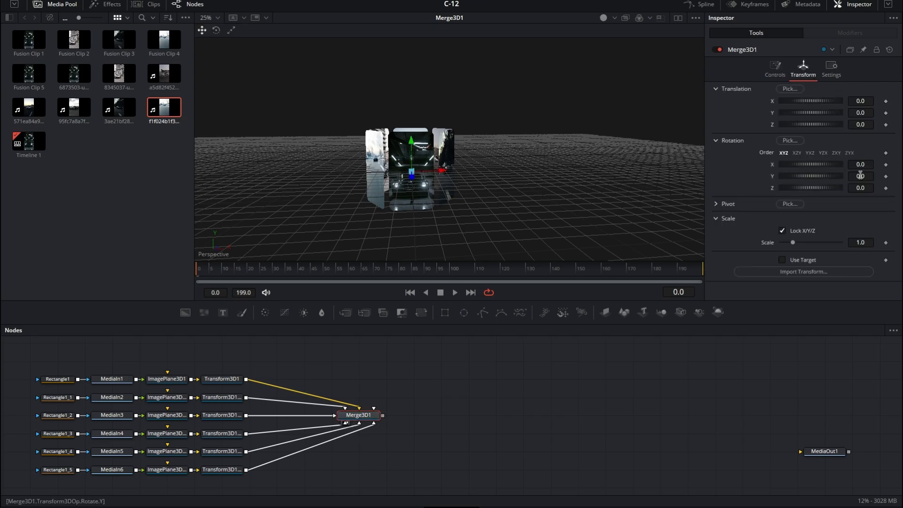
drag(859, 175, 385, 158)
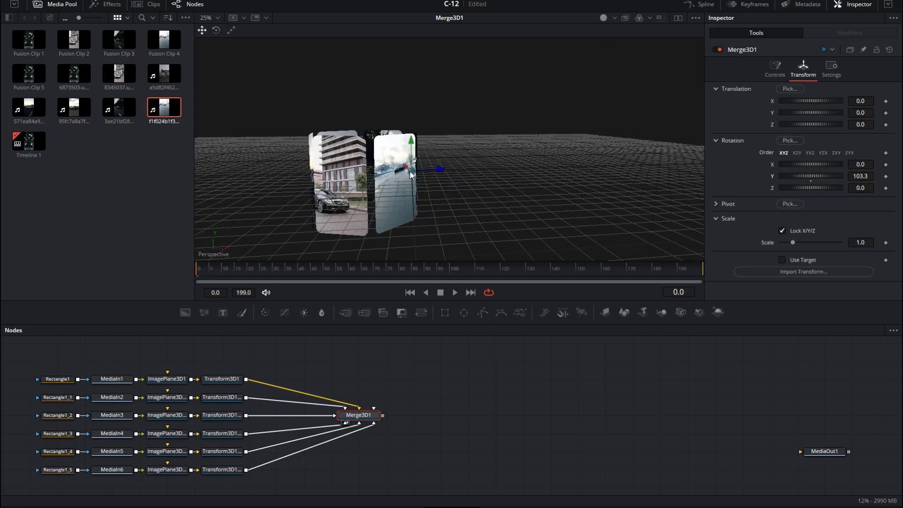
double_click(810, 181)
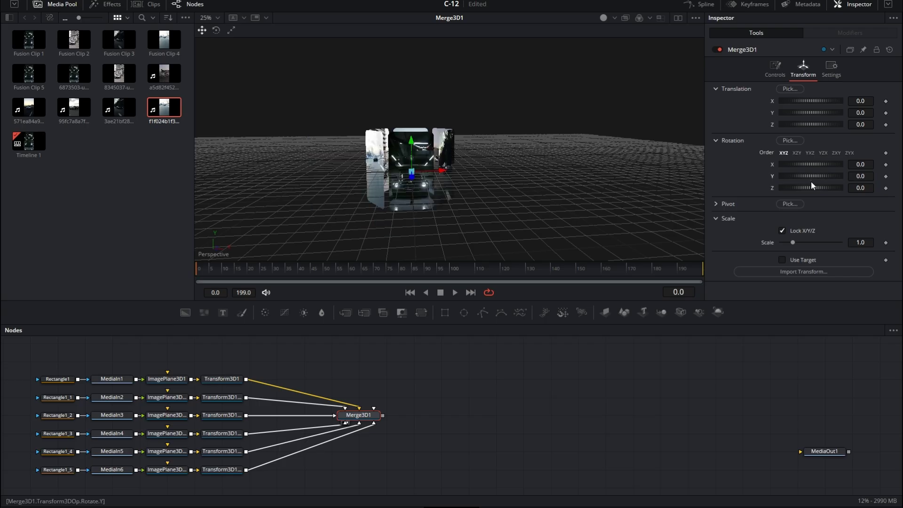
click(350, 379)
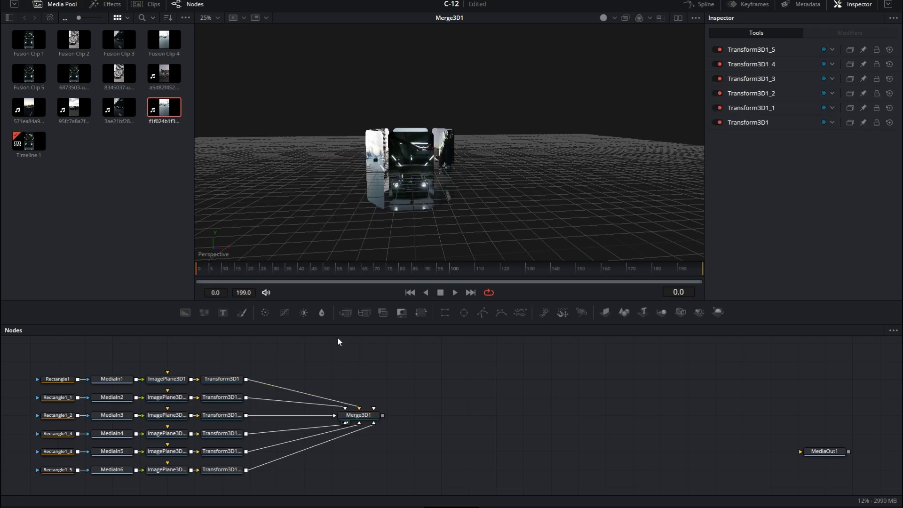
drag(232, 360, 218, 478)
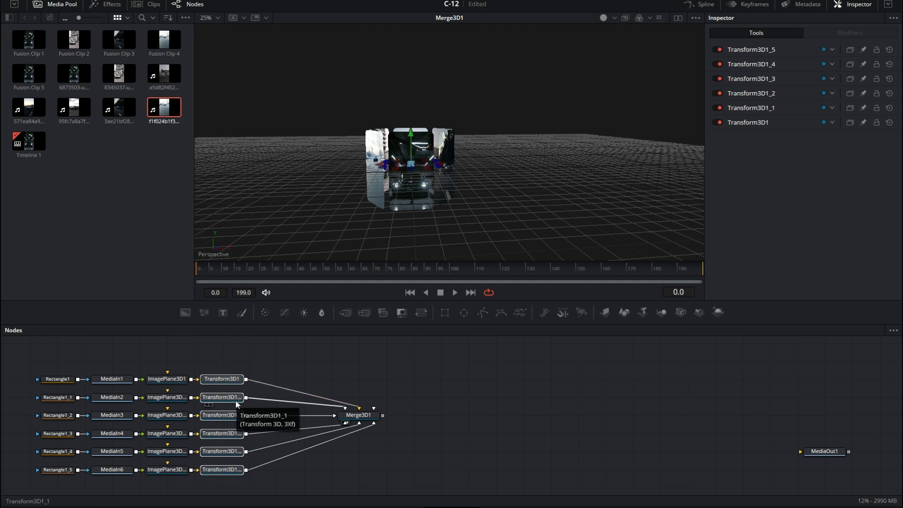
click(356, 418)
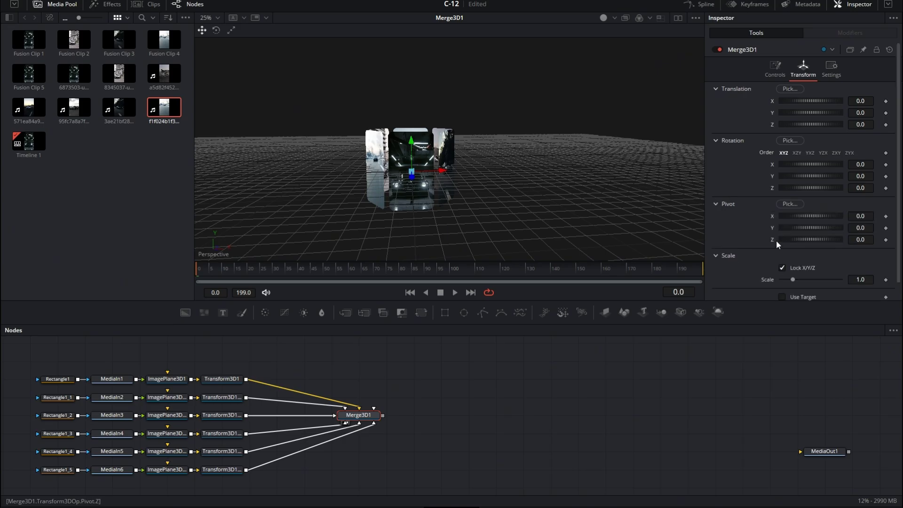
Set Merge3D1's pivot Z to -1.0 and keyframe its X, Y, Z rotation at frame 0.
click(863, 239)
key(BackSpace)
text(-1)
key(Return)
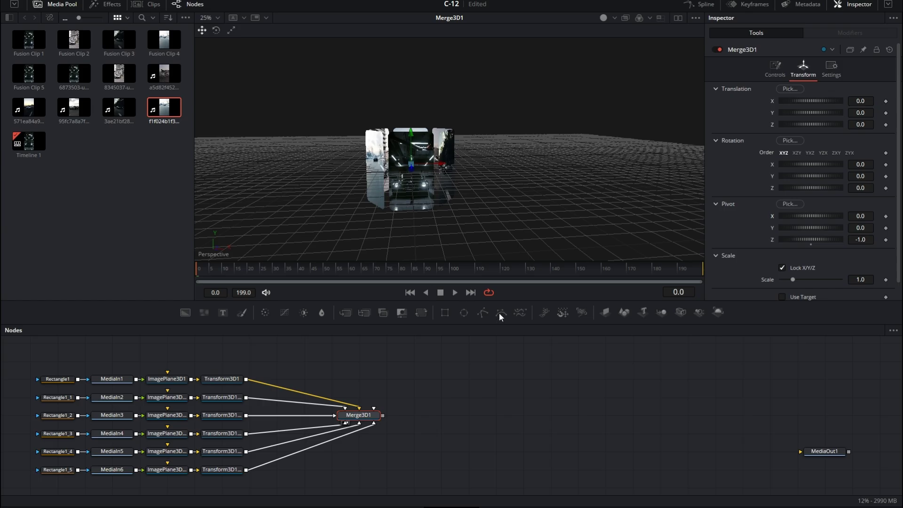
drag(865, 178, 864, 178)
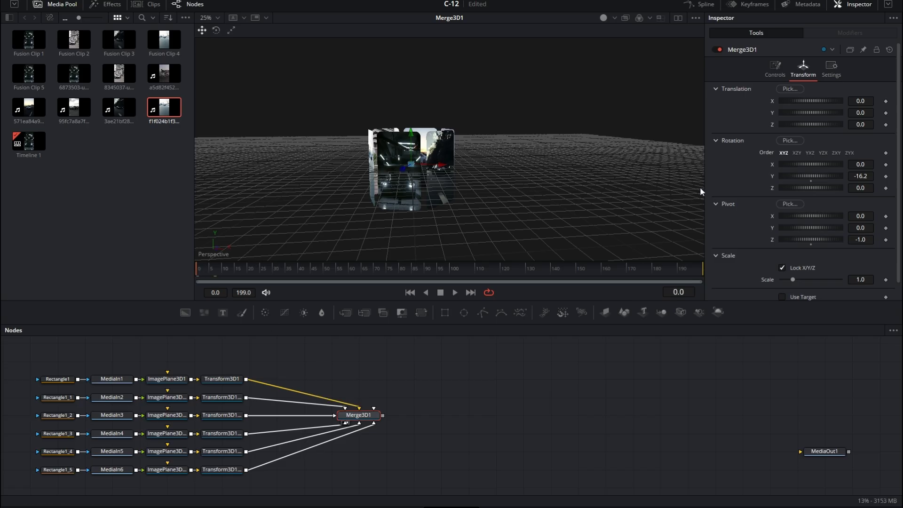
click(885, 165)
click(886, 188)
At frame 199, keyframe the ring's rotation at X -7.5, Y 420.3, Z -7.8.
key(End)
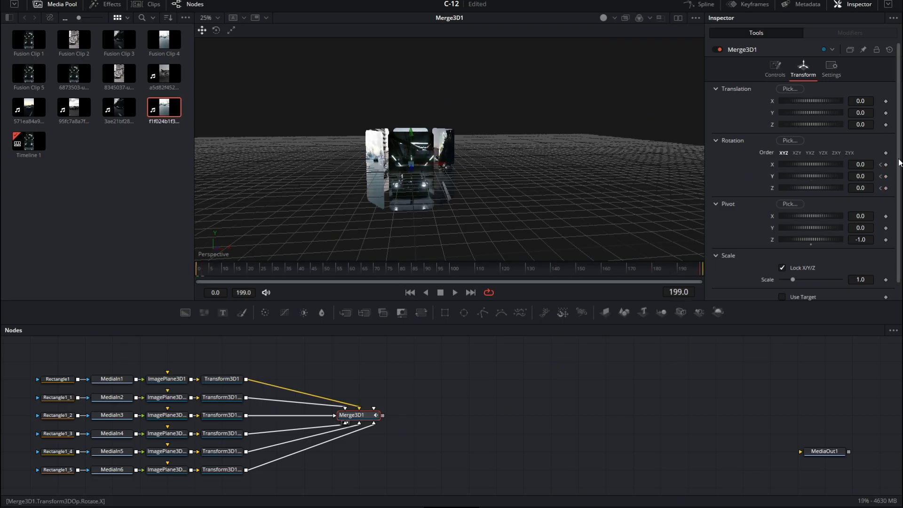
click(886, 177)
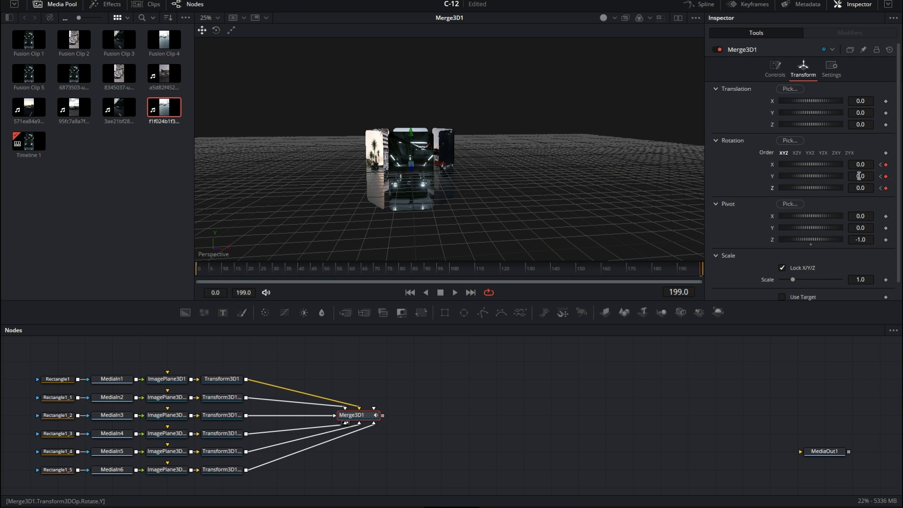
mouse_move(859, 176)
mouse_down()
mouse_move(870, 176)
mouse_move(856, 187)
mouse_move(869, 168)
mouse_up()
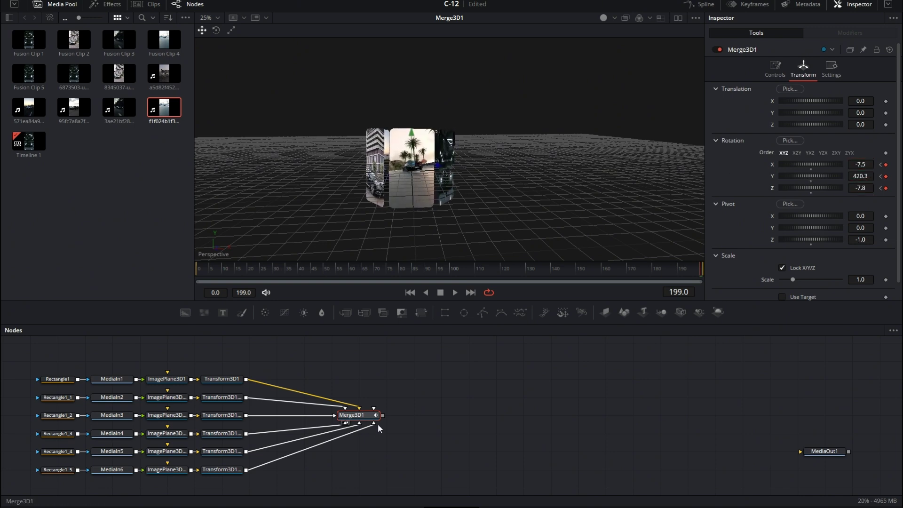
Smooth Merge3D1's rotation keyframes in the Spline editor and lengthen the Y ease-in to about 90.
click(700, 4)
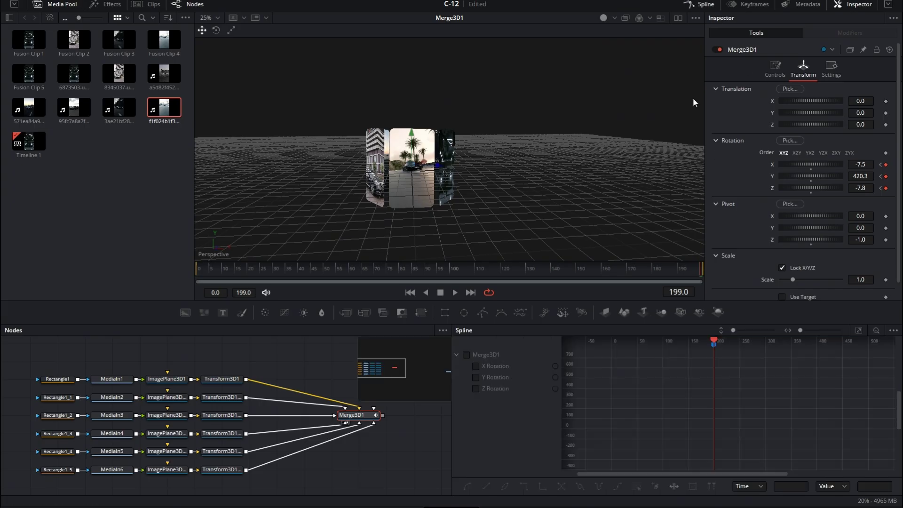
click(466, 354)
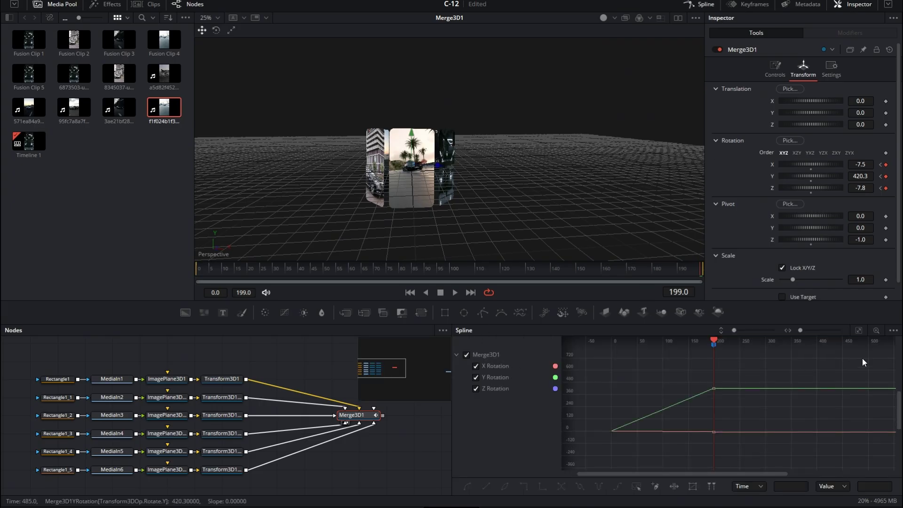
drag(769, 368, 607, 453)
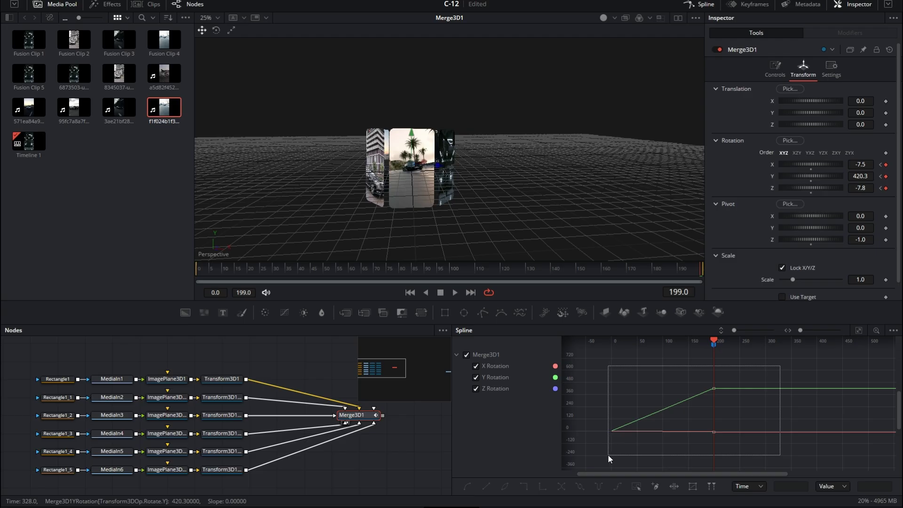
key(s)
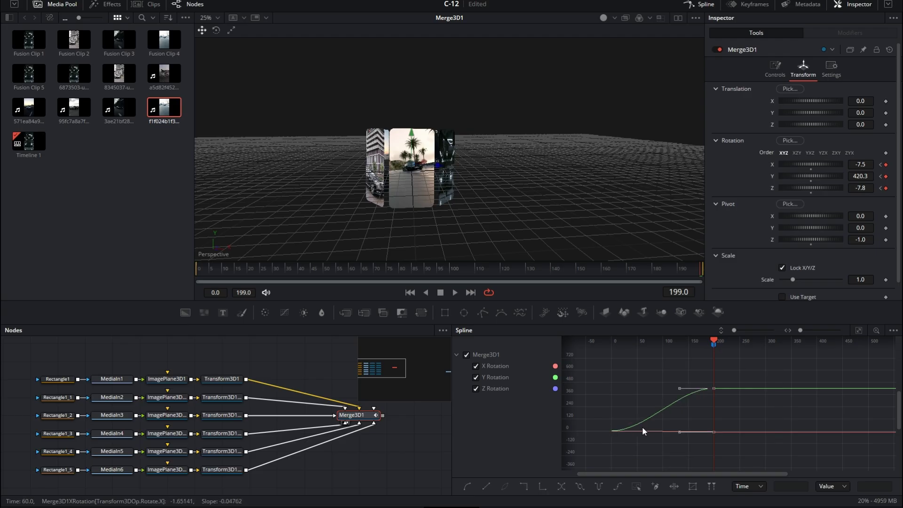
key(t)
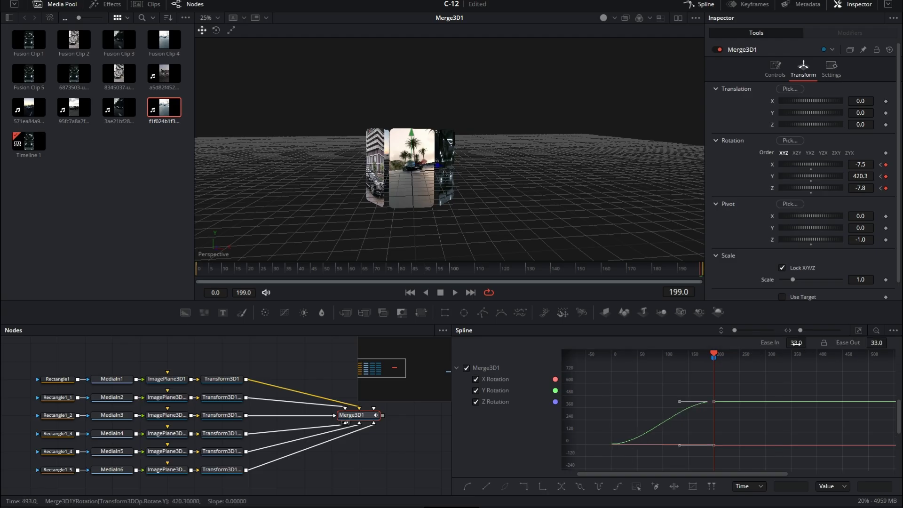
mouse_move(796, 342)
mouse_down()
mouse_move(827, 343)
mouse_move(802, 342)
mouse_up()
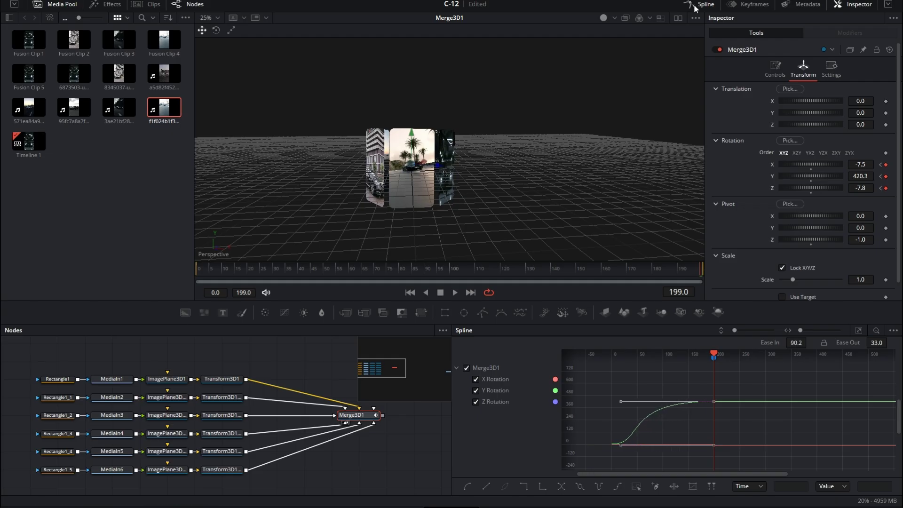
click(686, 4)
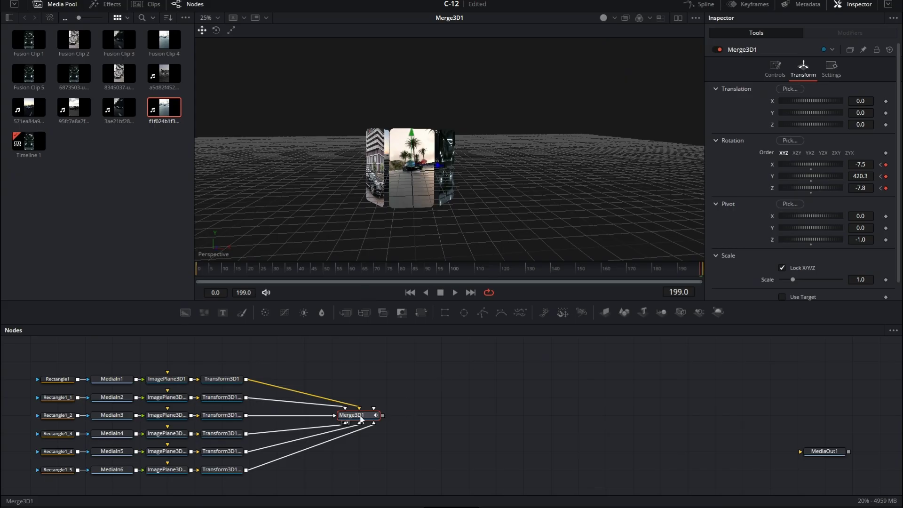
Insert a Renderer3D1 node between Merge3D1 and MediaOut1 and view MediaOut1's output.
mouse_move(719, 312)
mouse_down()
mouse_move(450, 433)
mouse_move(453, 417)
mouse_up()
drag(824, 452, 523, 416)
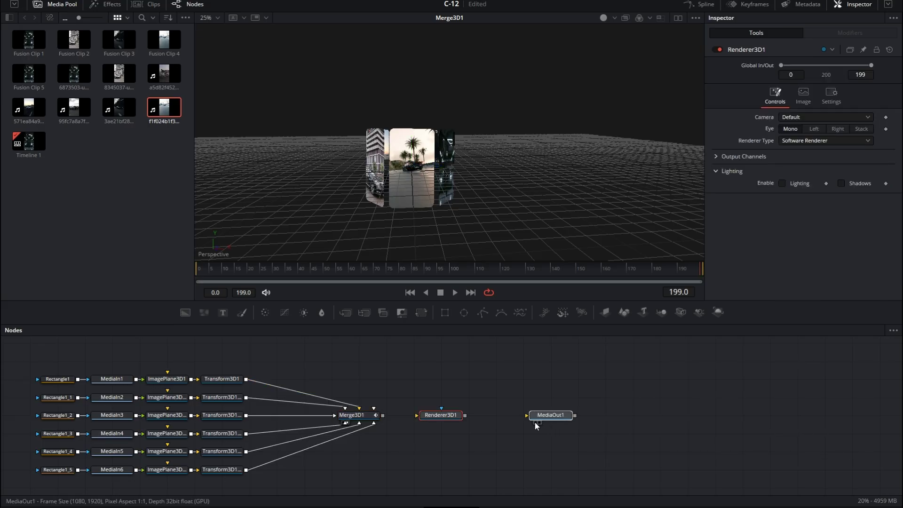
drag(464, 415, 514, 415)
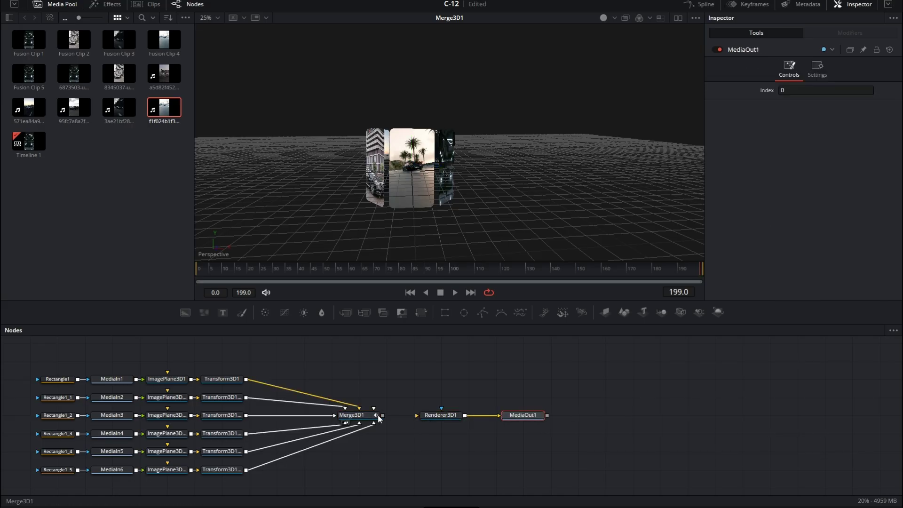
drag(383, 416, 438, 415)
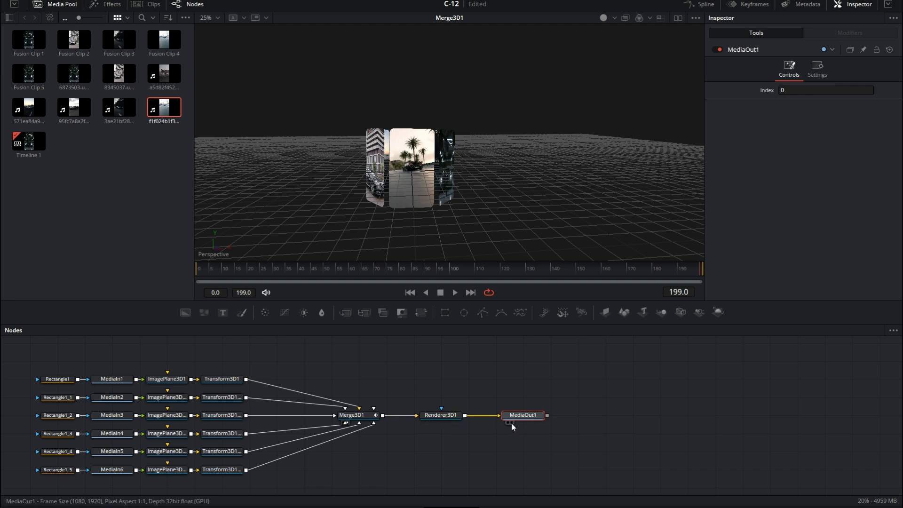
click(507, 422)
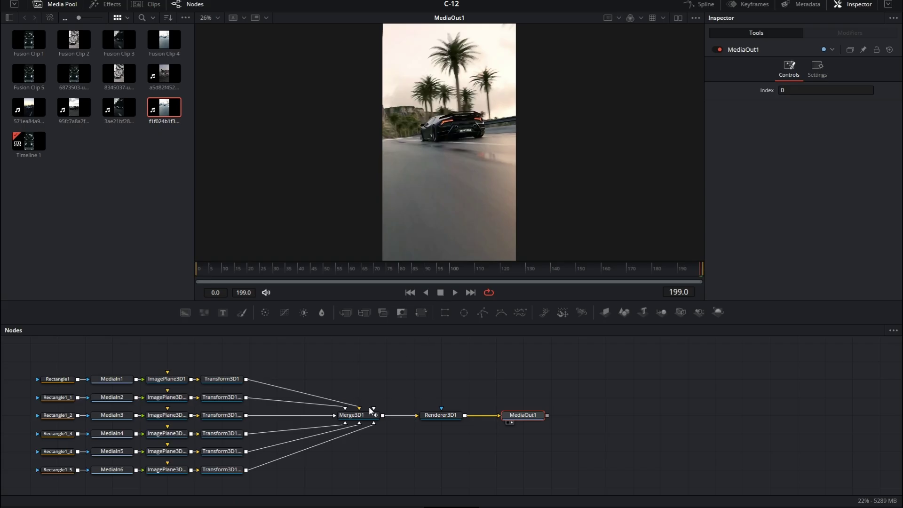
Keyframe Merge3D1's Z translation from 0 at frame 0 to -4.15 at frame 65.
click(345, 417)
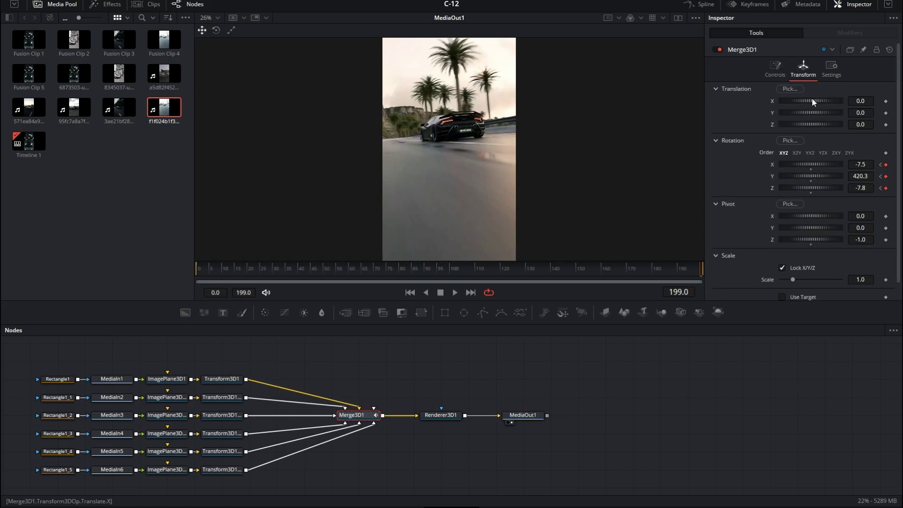
mouse_move(864, 129)
mouse_down()
mouse_move(827, 128)
mouse_move(848, 124)
mouse_up()
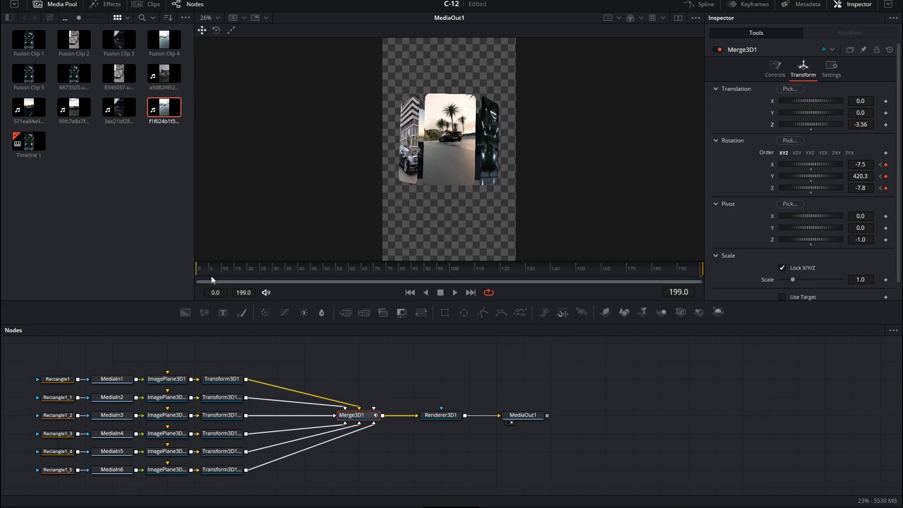
click(198, 268)
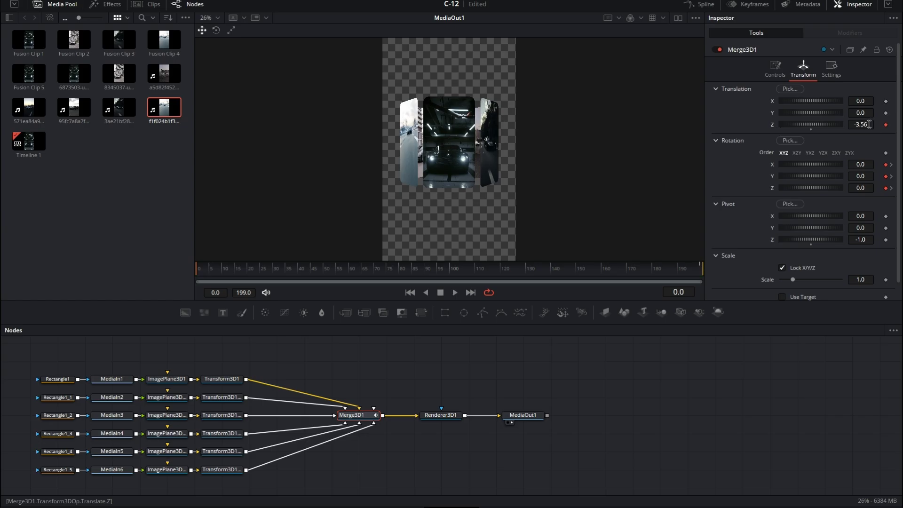
text(0)
key(Return)
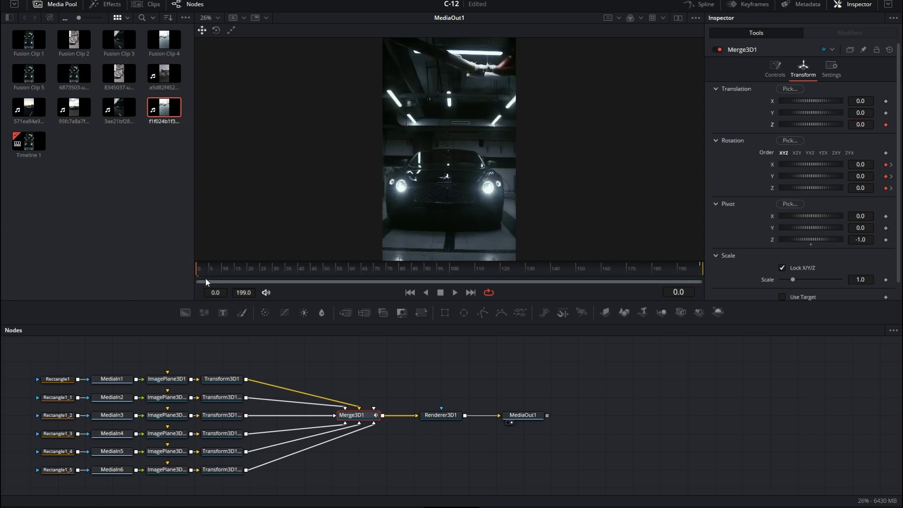
drag(200, 271, 362, 273)
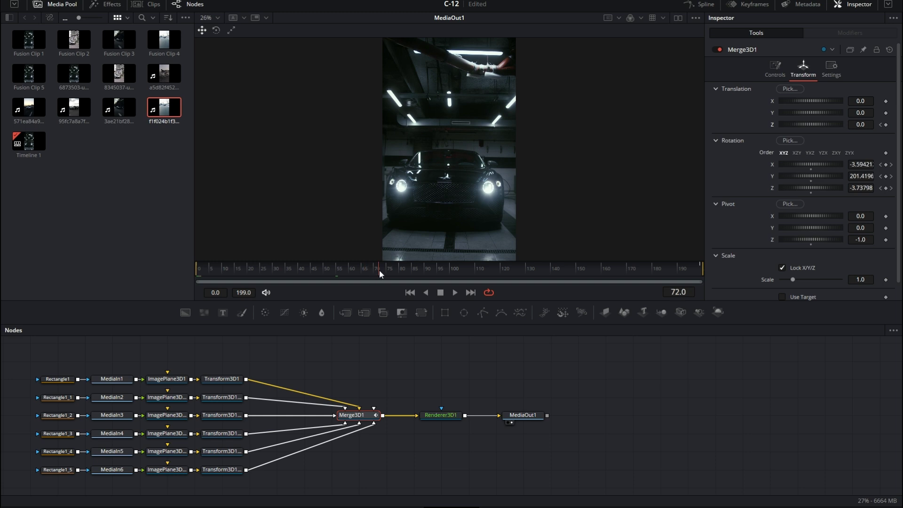
drag(810, 125, 794, 124)
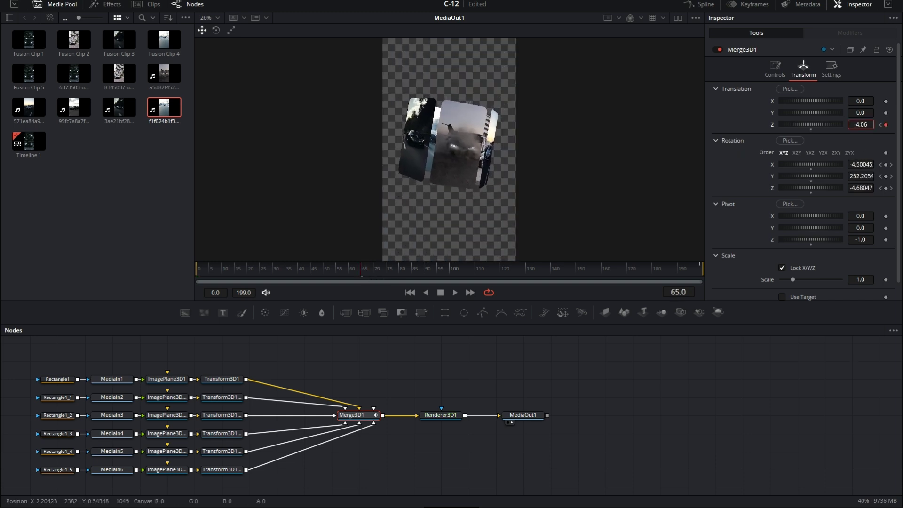
click(690, 5)
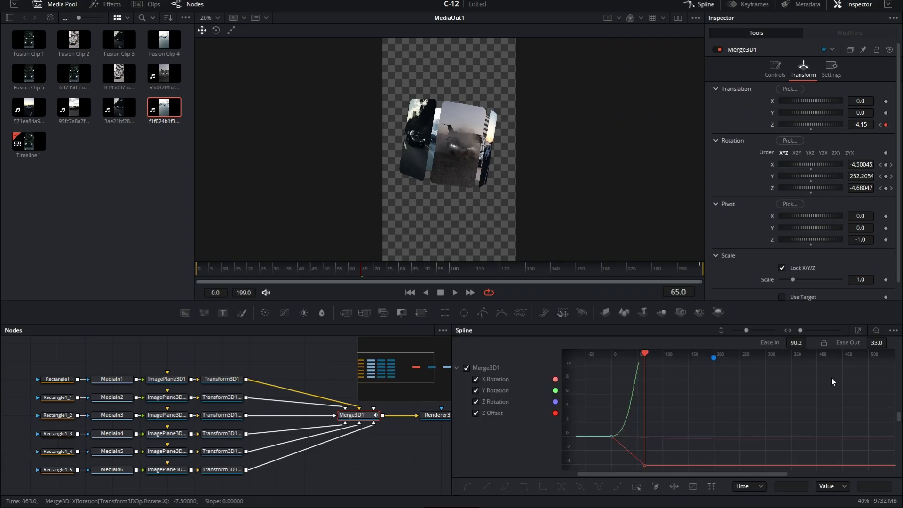
click(858, 330)
click(700, 4)
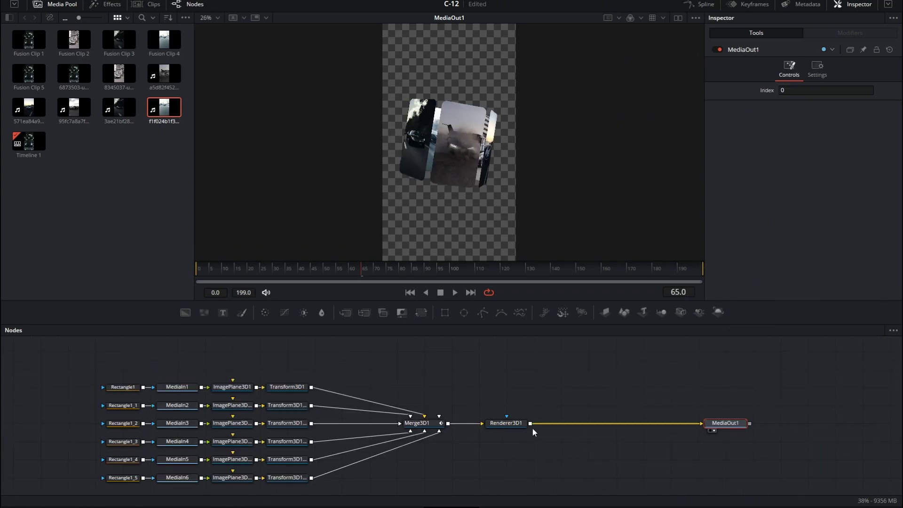
click(520, 427)
Add a Soft Glow after Renderer3D1 with threshold 0.394, gain 1.024, glow size 100, then go to the Edit page.
key(shift+space)
text(tran)
key(BackSpace)
key(BackSpace)
key(BackSpace)
text(so)
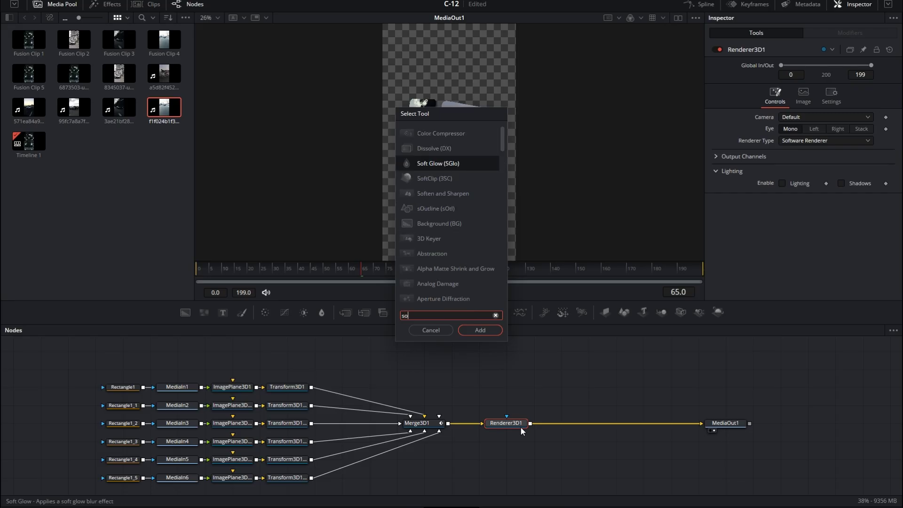
key(Return)
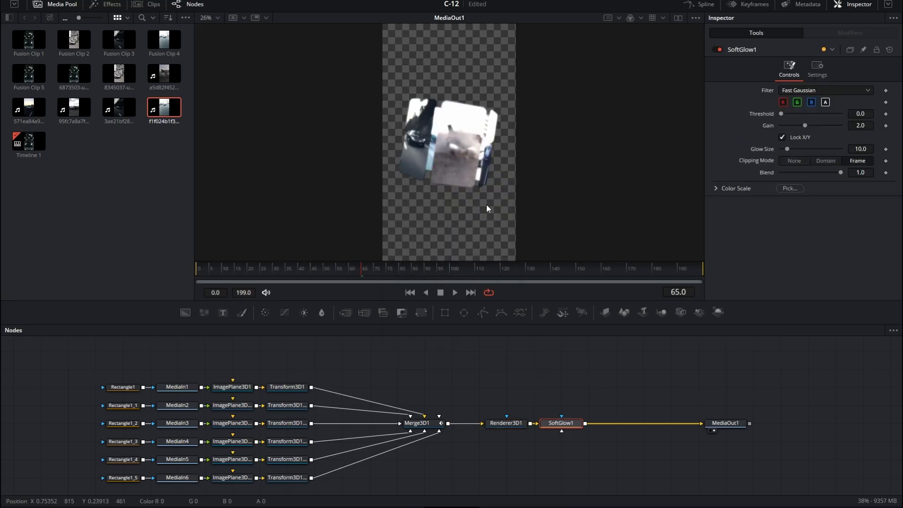
mouse_move(786, 113)
mouse_down()
mouse_move(803, 114)
mouse_move(792, 124)
mouse_move(812, 148)
mouse_move(863, 158)
mouse_up()
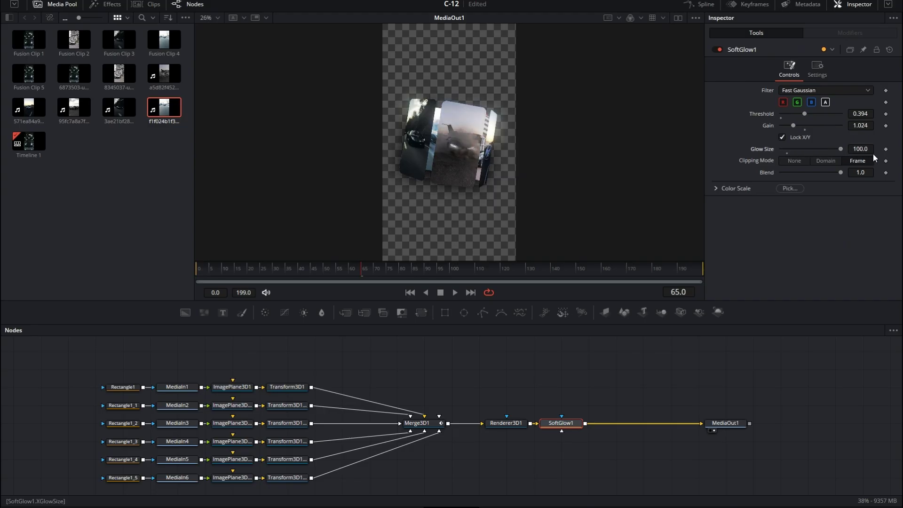
key(shift+4)
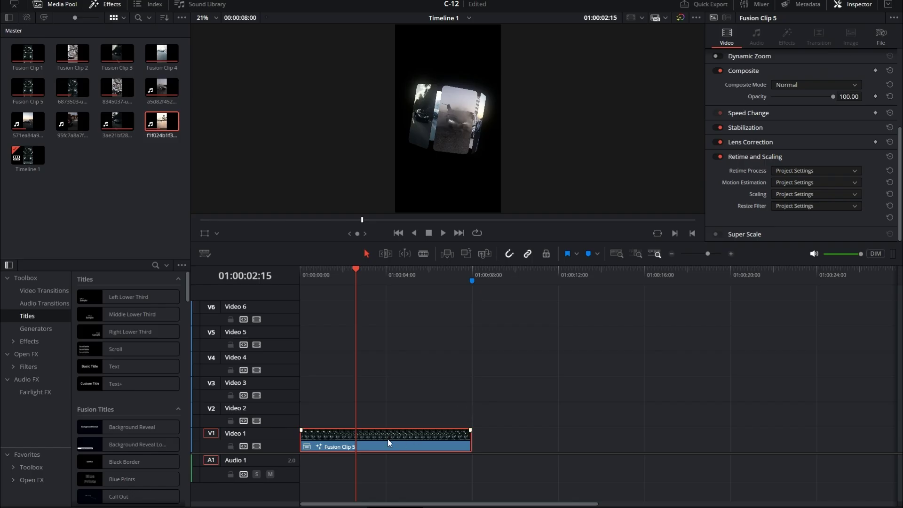
Move Fusion Clip 5 to V2 and place the room video on V1, cut at 01:00:08:00.
drag(372, 440, 373, 414)
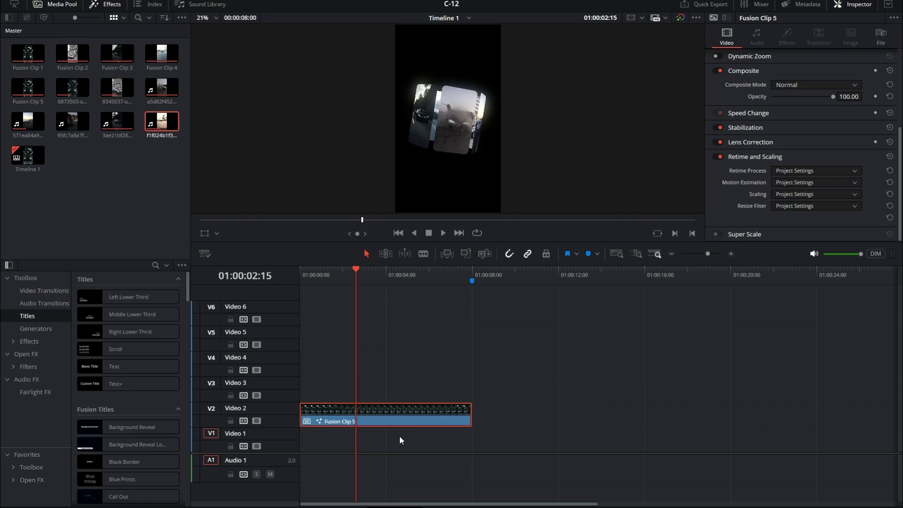
mouse_move(68, 158)
mouse_down()
mouse_move(370, 452)
mouse_move(397, 439)
mouse_move(325, 439)
mouse_up()
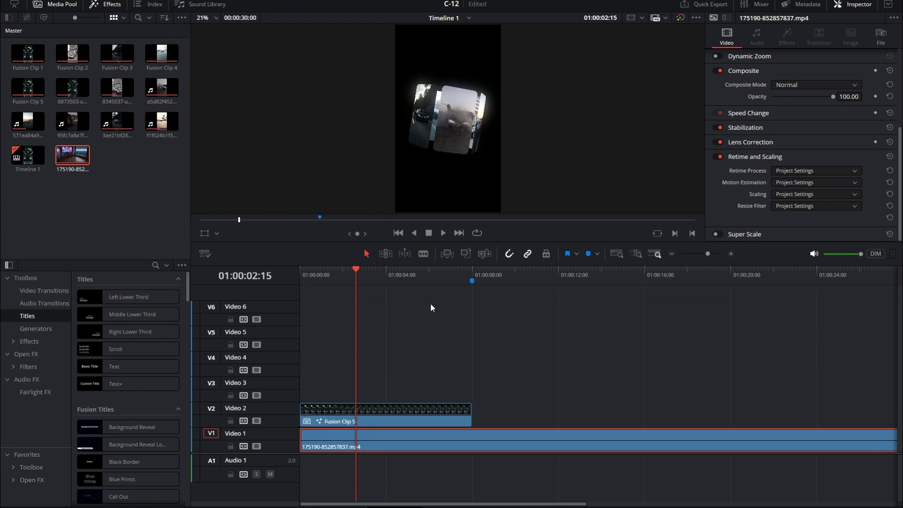
click(473, 273)
key(ctrl+b)
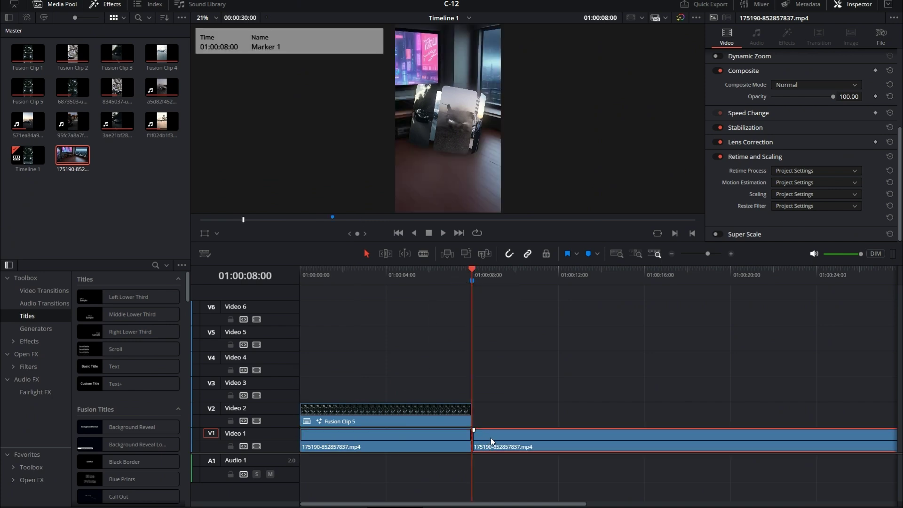
key(Delete)
drag(389, 277, 386, 277)
click(415, 436)
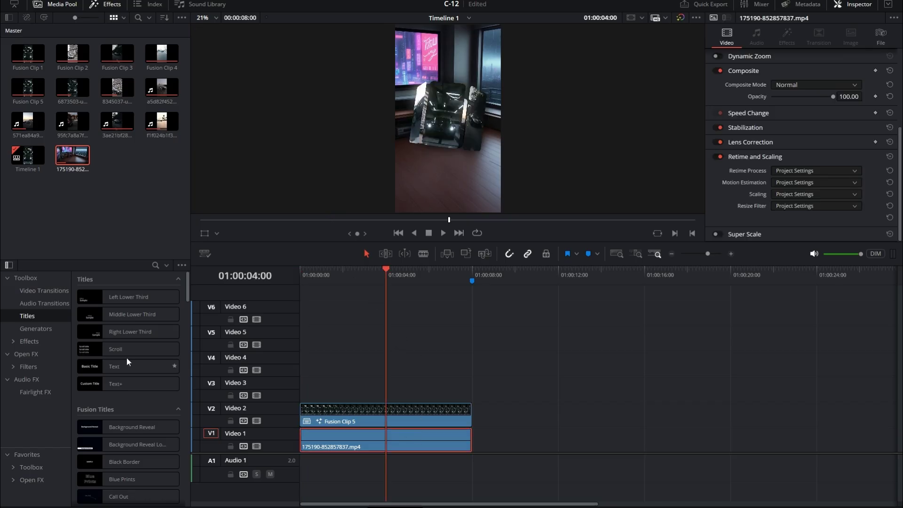
Apply an Open FX Gaussian Blur to the room background clip on V1 and preview the result.
click(26, 355)
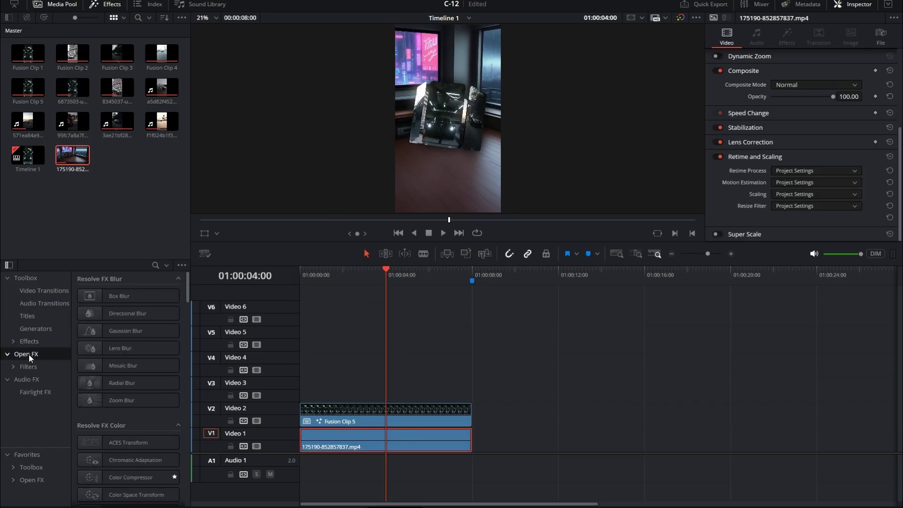
drag(107, 330, 392, 445)
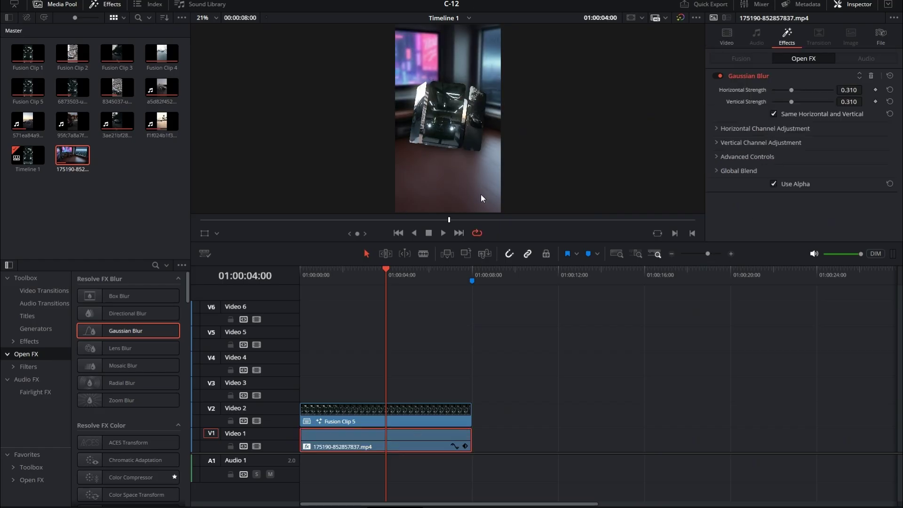
click(446, 231)
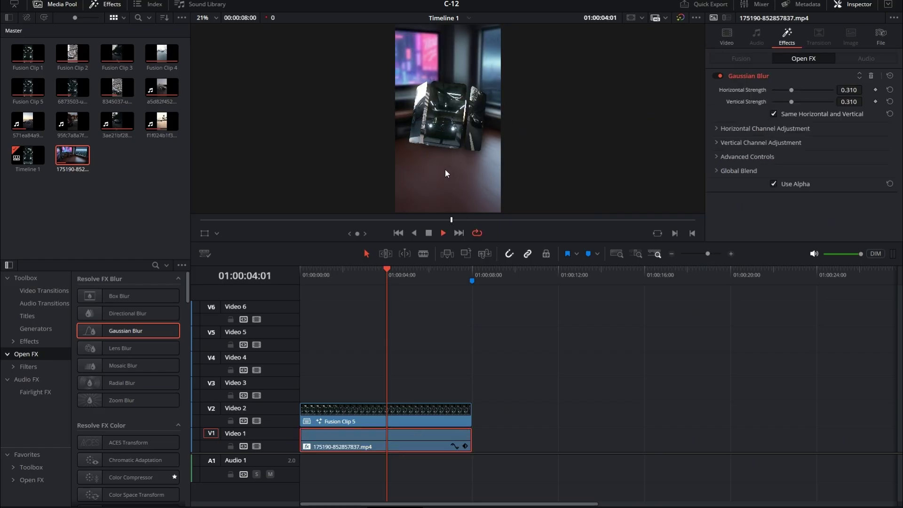
key(space)
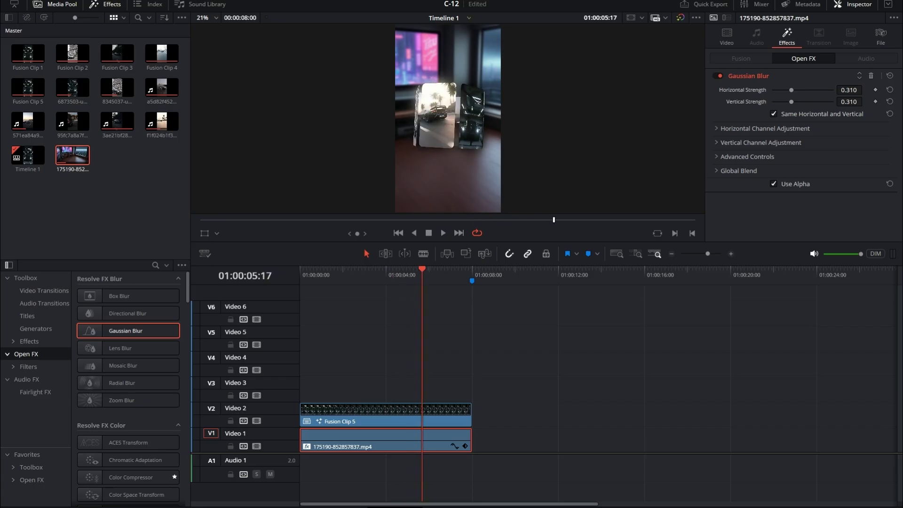
Set the timeline playback resolution to Half.
click(225, 1)
mouse_move(244, 23)
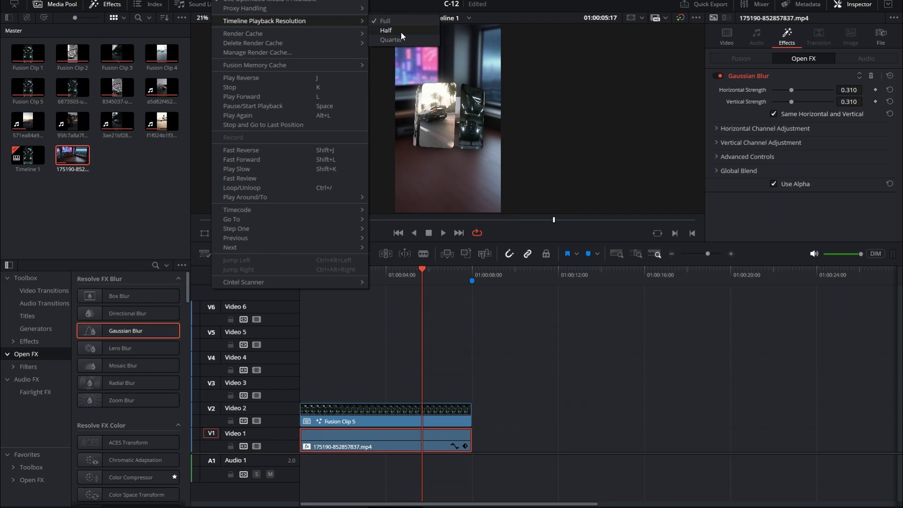
click(385, 30)
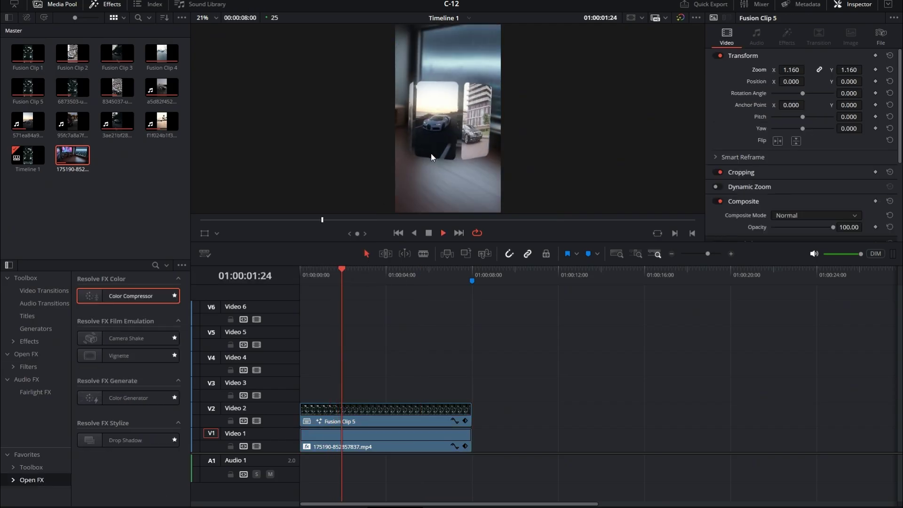